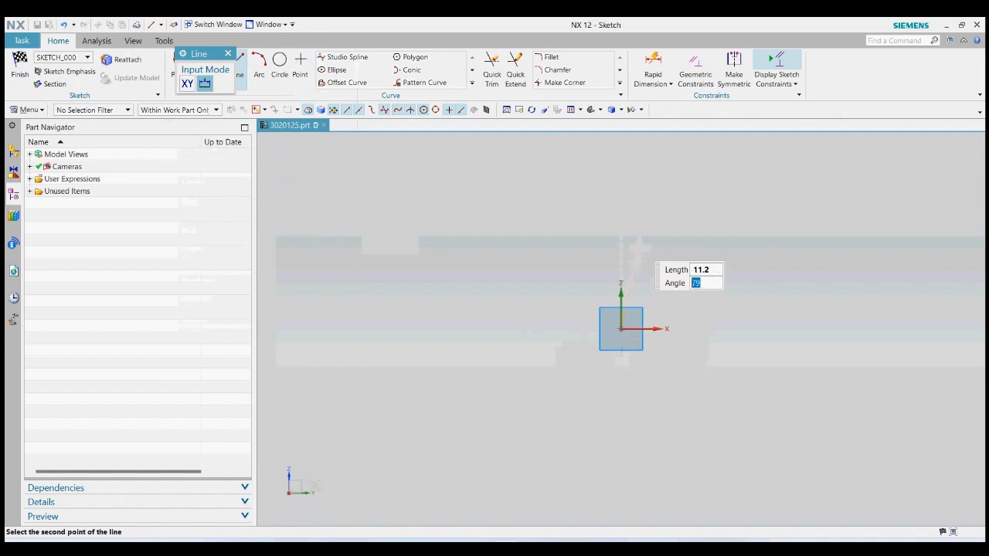
Draw a vertical line 11.2 mm long upward from the sketch origin
key("Return")
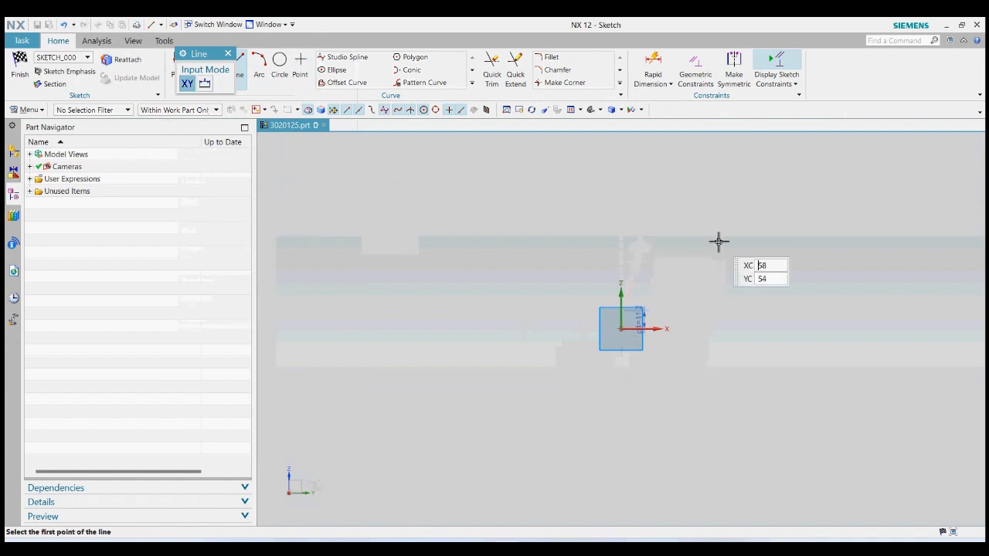
scroll(634, 340, "up", 7)
left_click(228, 54)
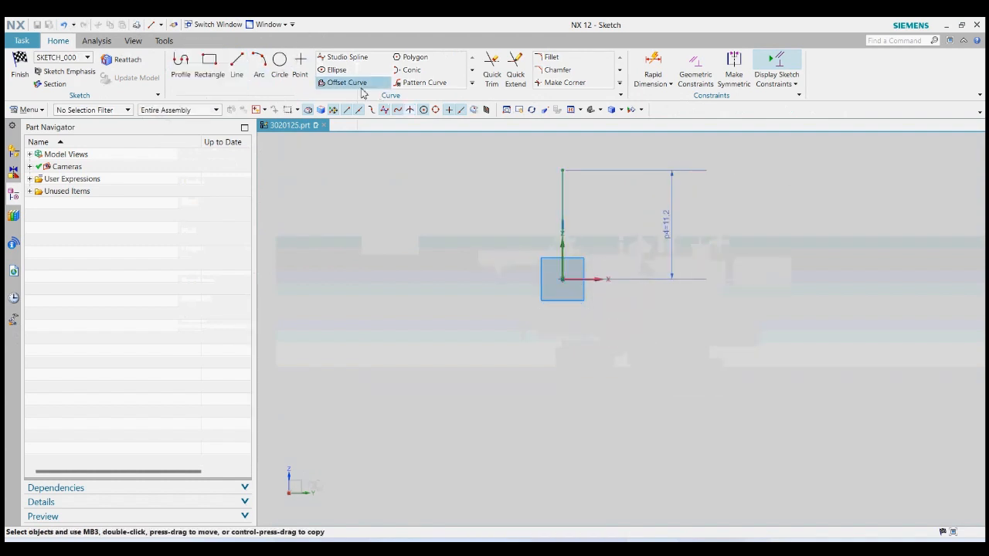
Offset the vertical line at the origin to its negative X side twice, by -9.5/2 mm and by -10 mm
left_click(344, 82)
left_click(563, 195)
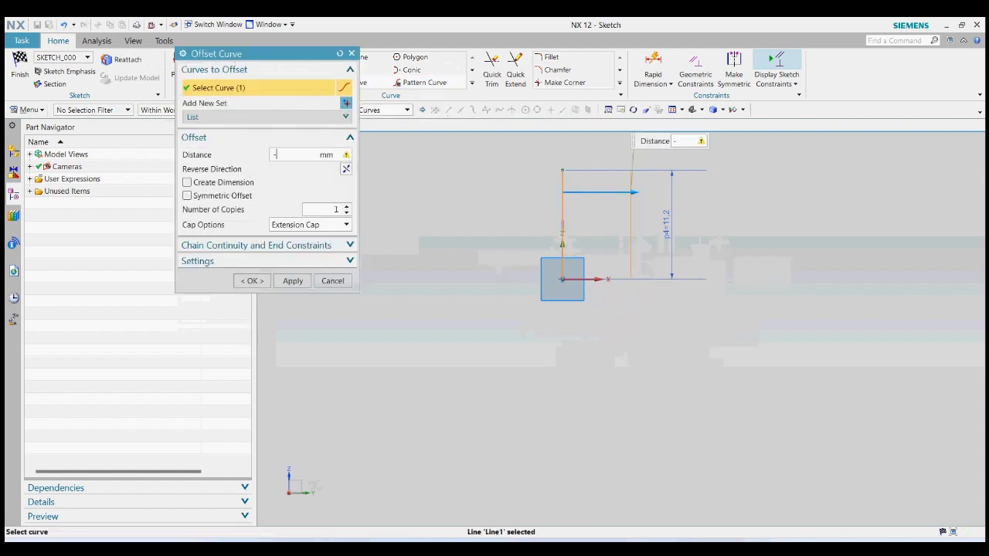
type("-9.5/2")
key("Return")
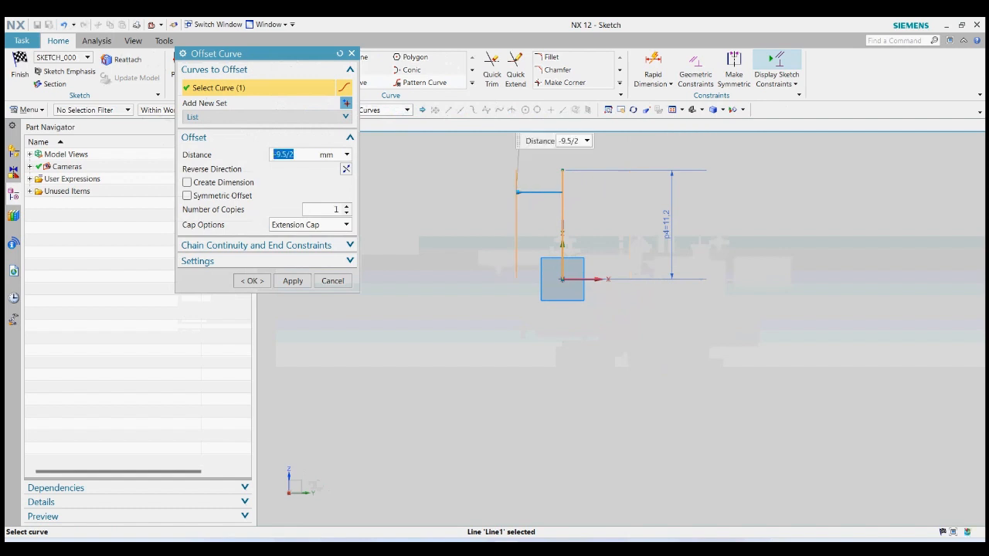
left_click(294, 282)
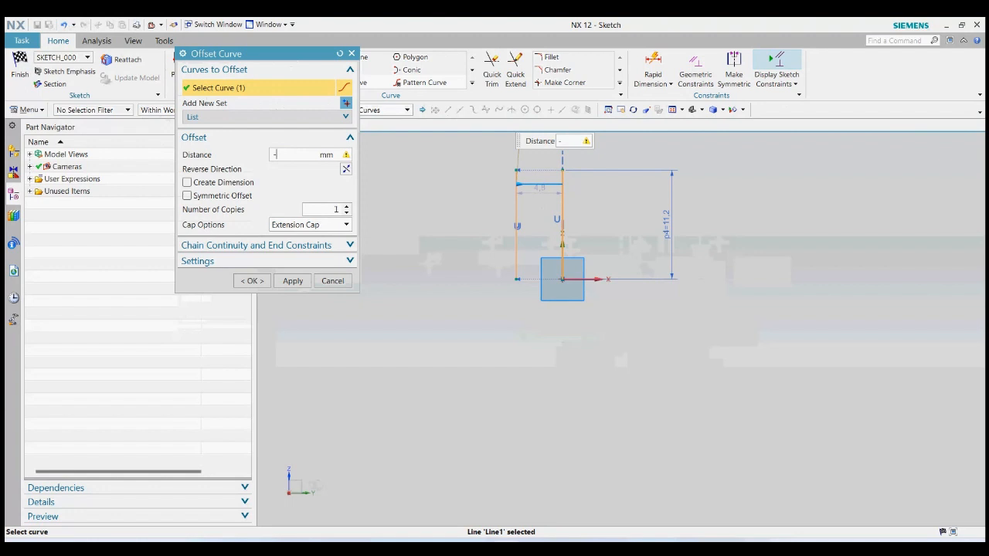
type("10")
key("Return")
left_click(252, 281)
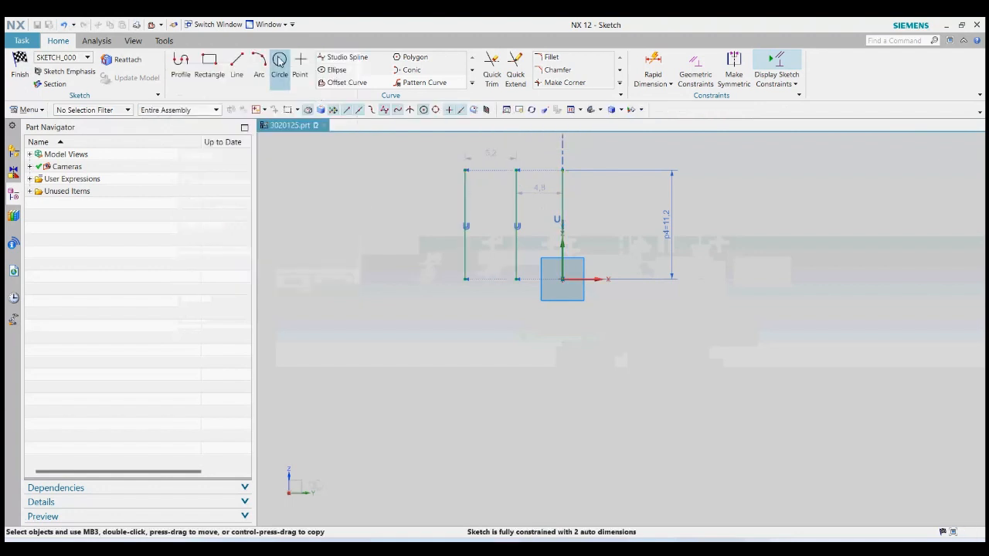
Close the section by joining the upper ends and the lower ends of the two offset lines with horizontal lines
left_click(237, 65)
left_click(467, 170)
left_click(517, 170)
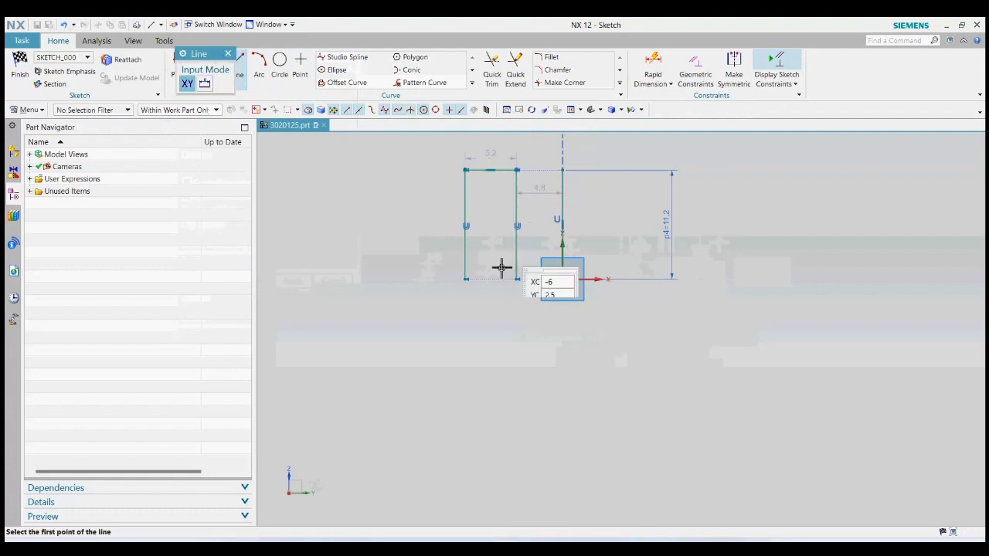
left_click(466, 279)
left_click(517, 279)
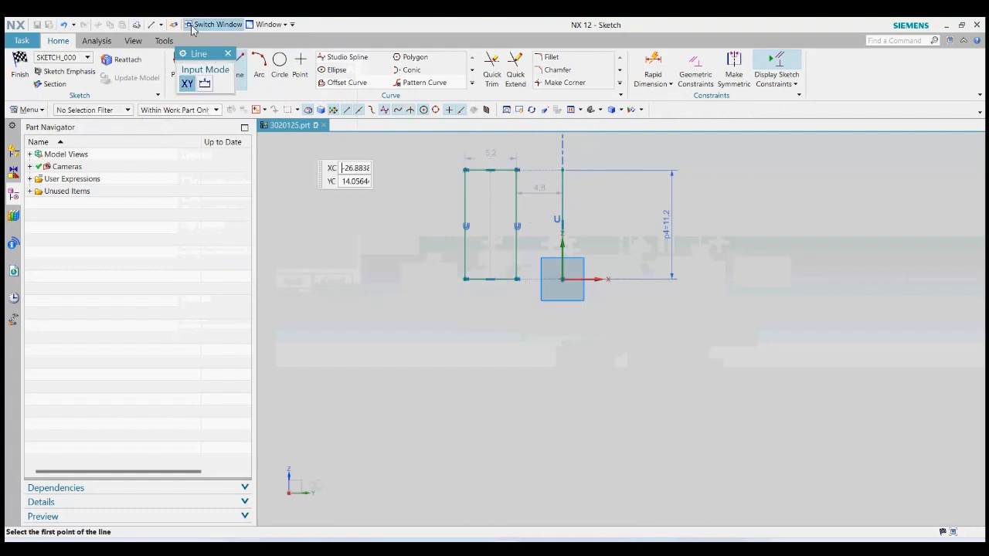
left_click(228, 54)
Offset the section's bottom edge 4 mm upward and its top edge 4 mm downward
left_click(346, 82)
left_click(501, 279)
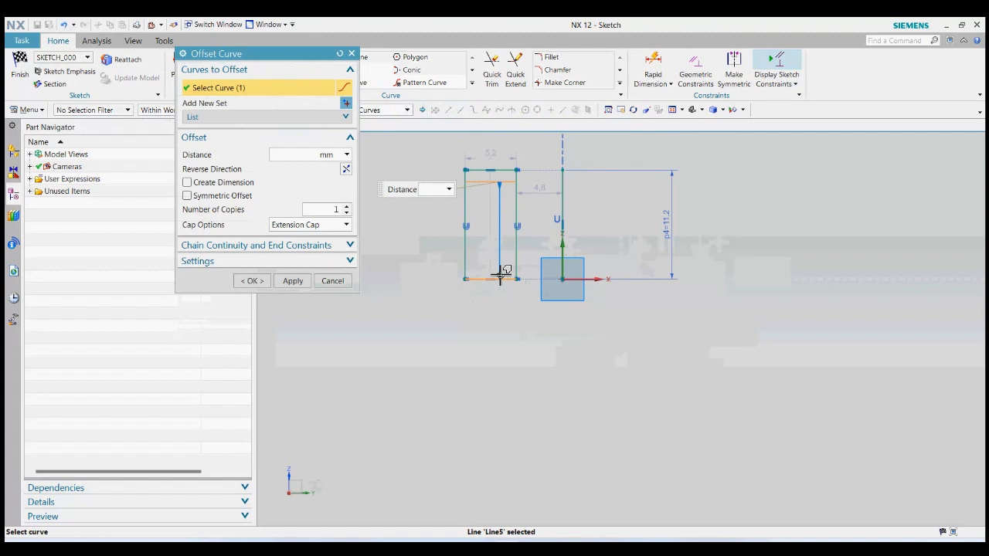
type("4")
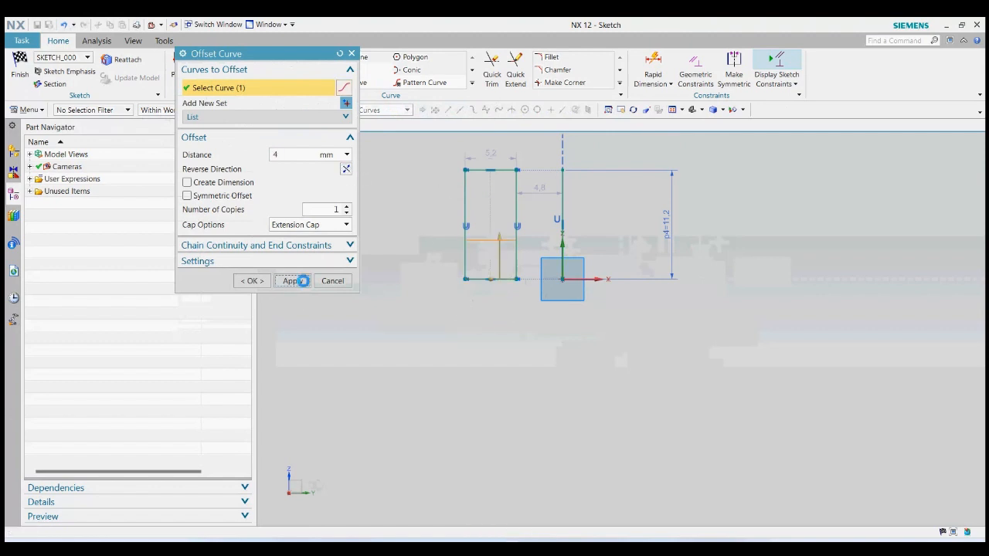
left_click(293, 281)
left_click(488, 170)
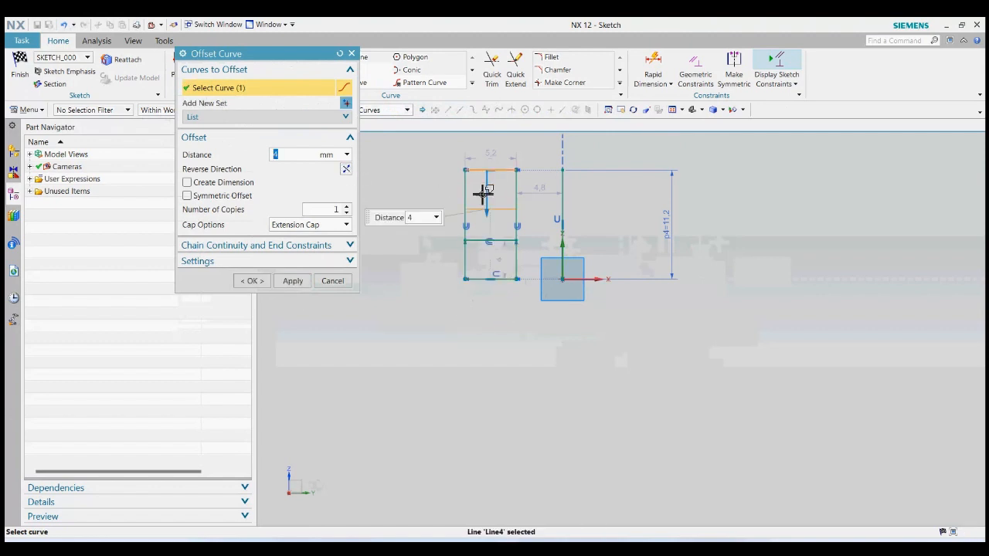
left_click(262, 282)
Offset the vertical line at the origin by -7 mm to place the groove floor inside the section
scroll(495, 222, "up", 3)
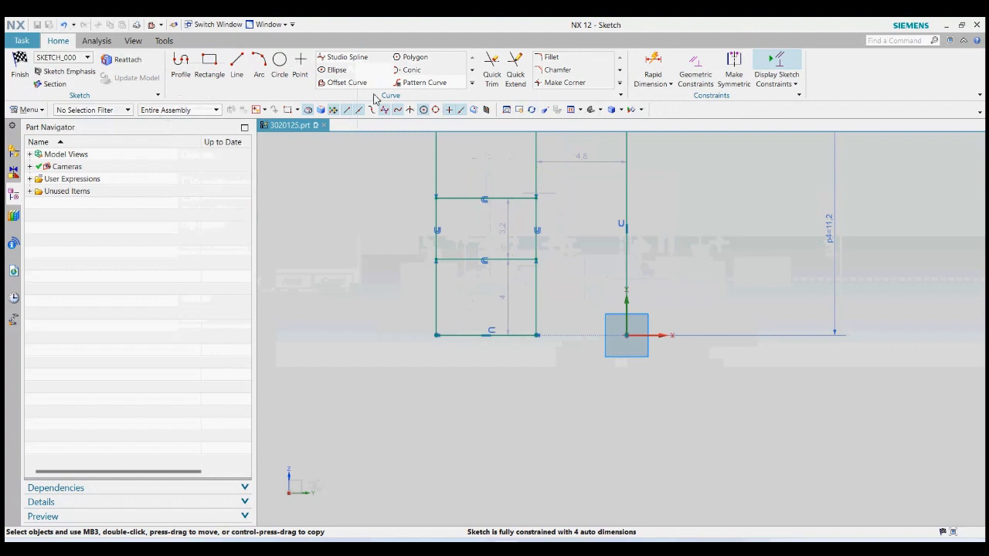
left_click(346, 83)
left_click(626, 205)
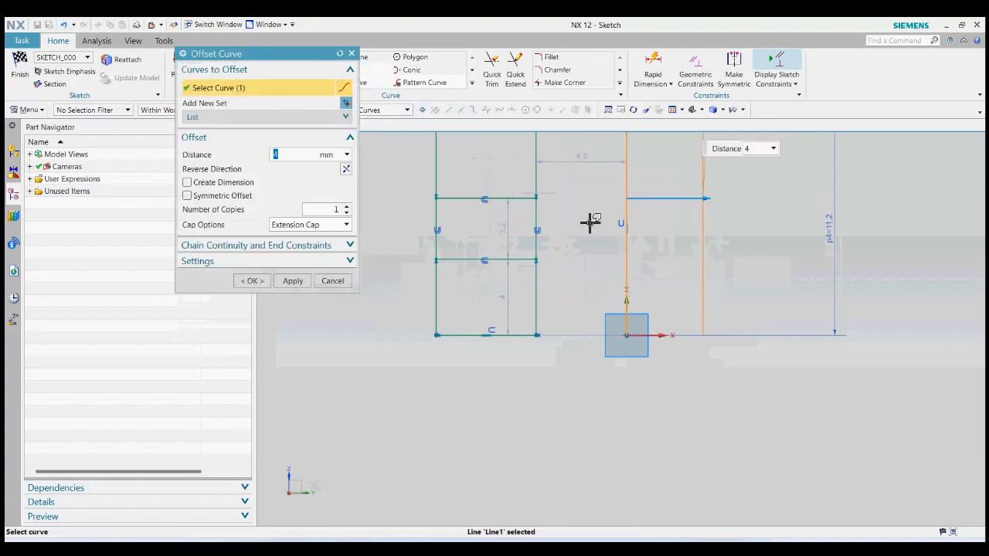
type("-7")
key("Return")
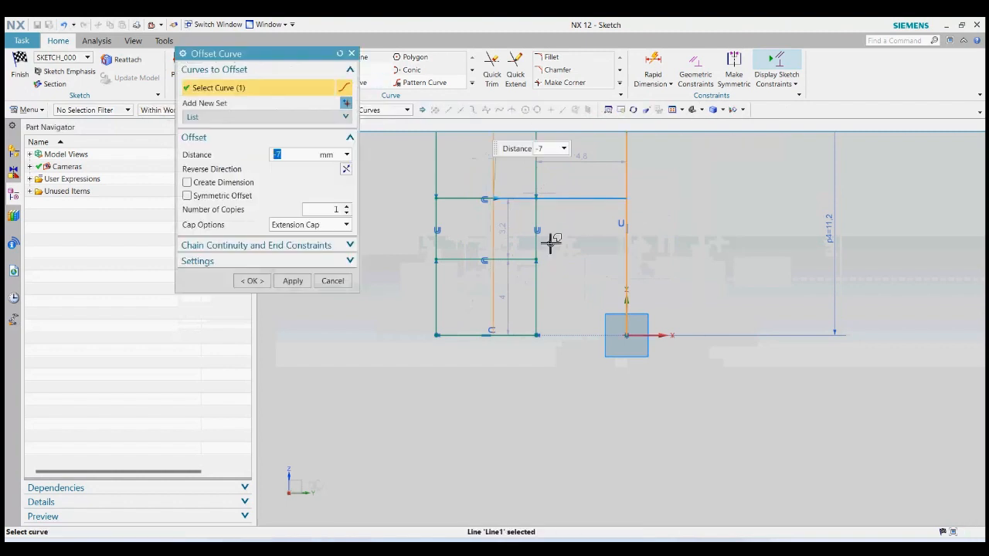
left_click(254, 281)
Quick Trim the surplus groove floor line, the inner ends of the groove sides and the outer edge across and below the groove
left_click(492, 75)
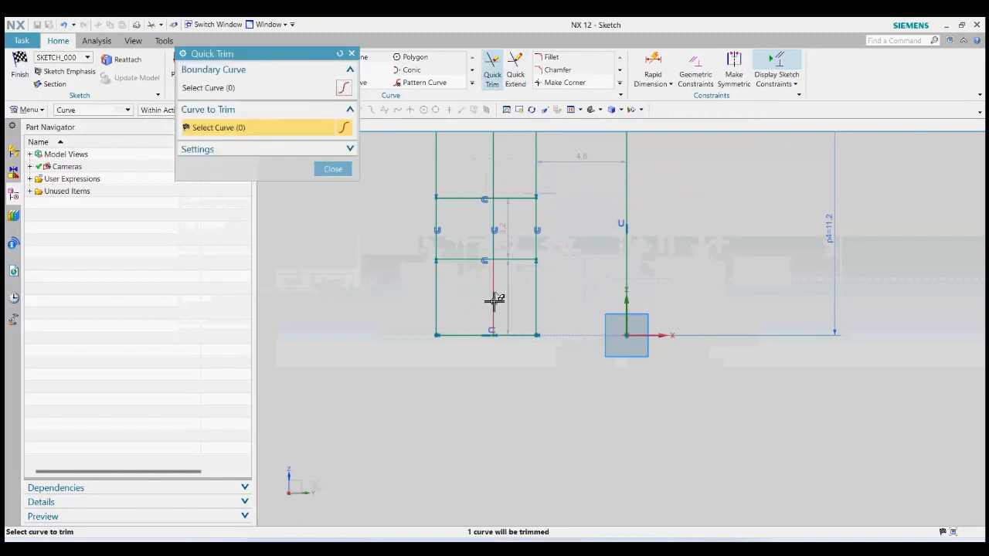
left_click(494, 301)
left_click(511, 260)
left_click(515, 199)
left_click(494, 177)
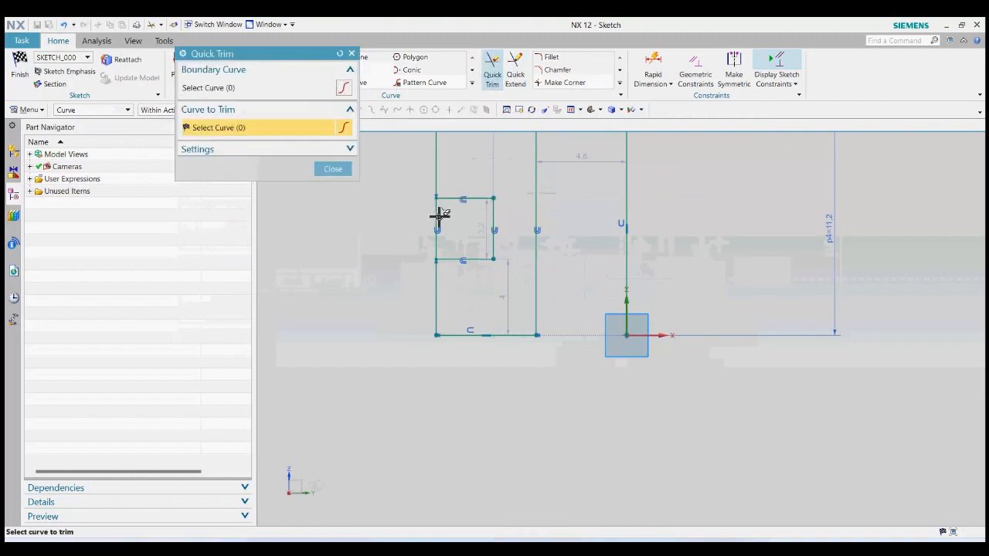
left_click(438, 216)
left_click(440, 293)
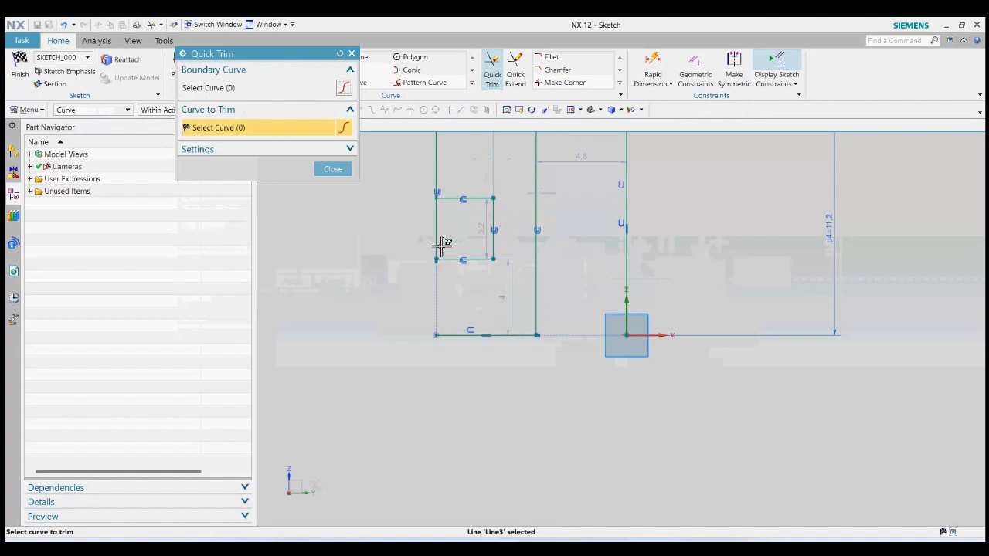
left_click(440, 245)
left_click(333, 170)
Redraw the outer edge below the groove with a line from the groove's lower corner to the section's bottom corner
left_click(238, 65)
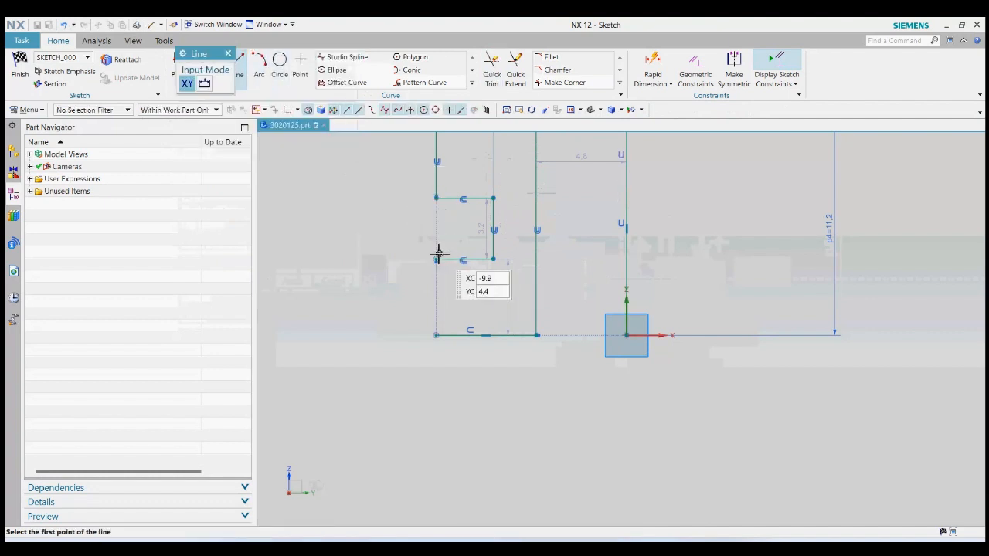
left_click(437, 260)
left_click(436, 338)
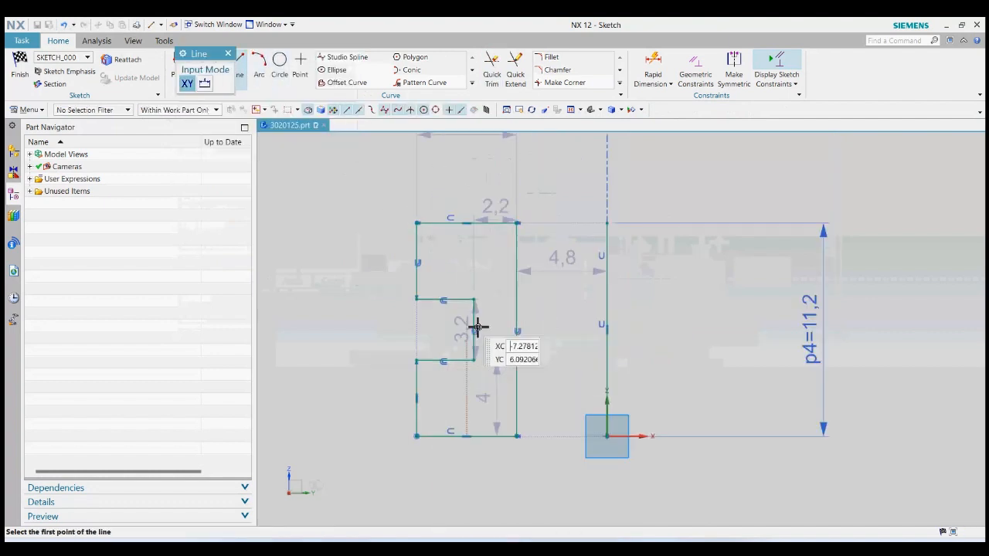
left_click(228, 56)
Finish the sketch and revolve the grooved section 360° about the Z axis through the origin
mouse_move(632, 344)
middle_mouse_down()
mouse_move(671, 367)
mouse_move(657, 355)
middle_mouse_up()
left_click(19, 65)
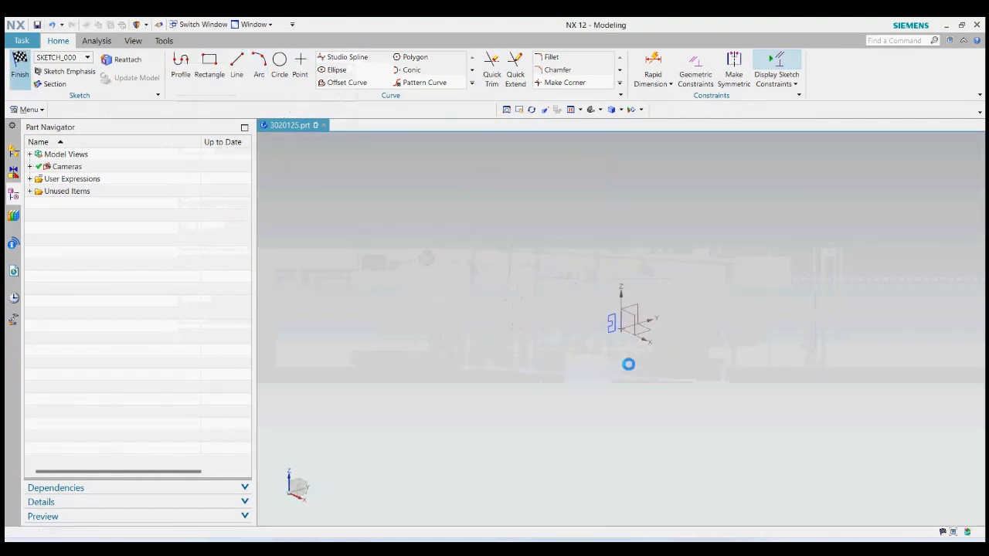
left_click(623, 317)
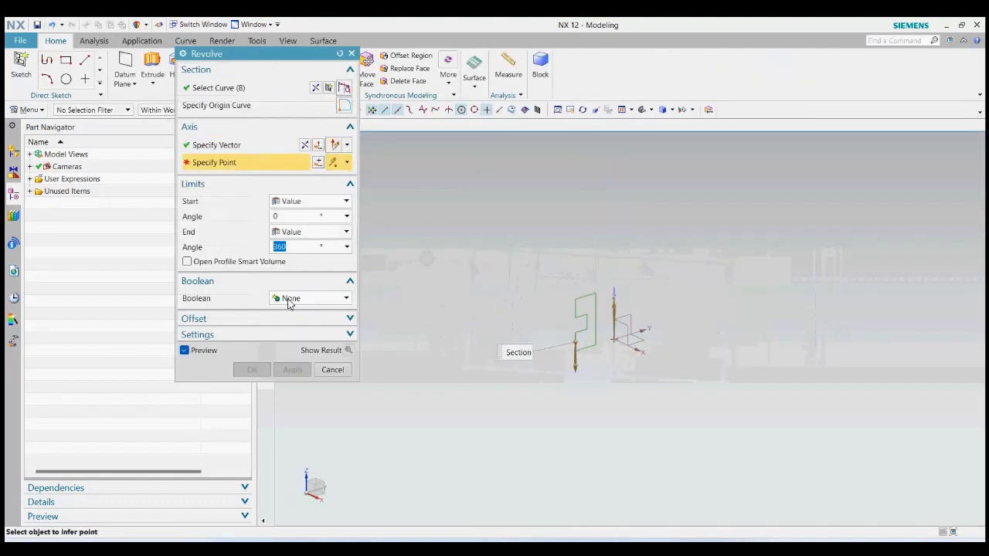
left_click(615, 337)
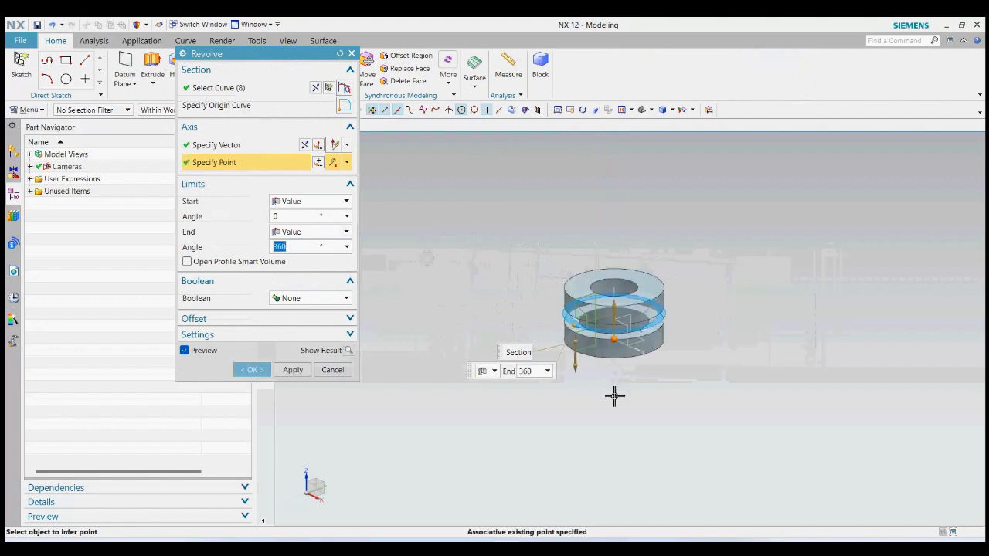
left_click(251, 371)
Start an Extrude and open a new sketch for it on the ring's top face
middle_click_drag(706, 307, 701, 322)
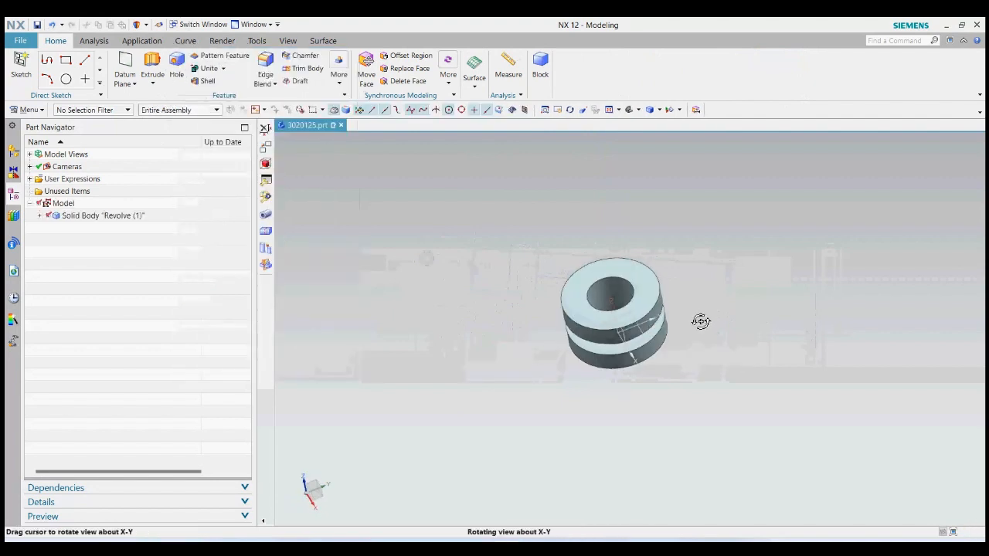
left_click(153, 84)
left_click(174, 98)
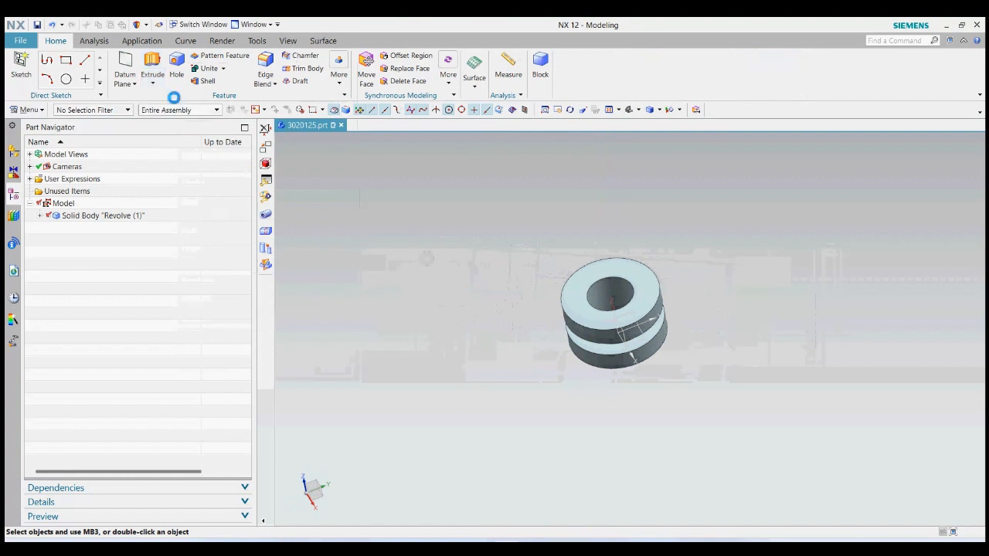
left_click(646, 295)
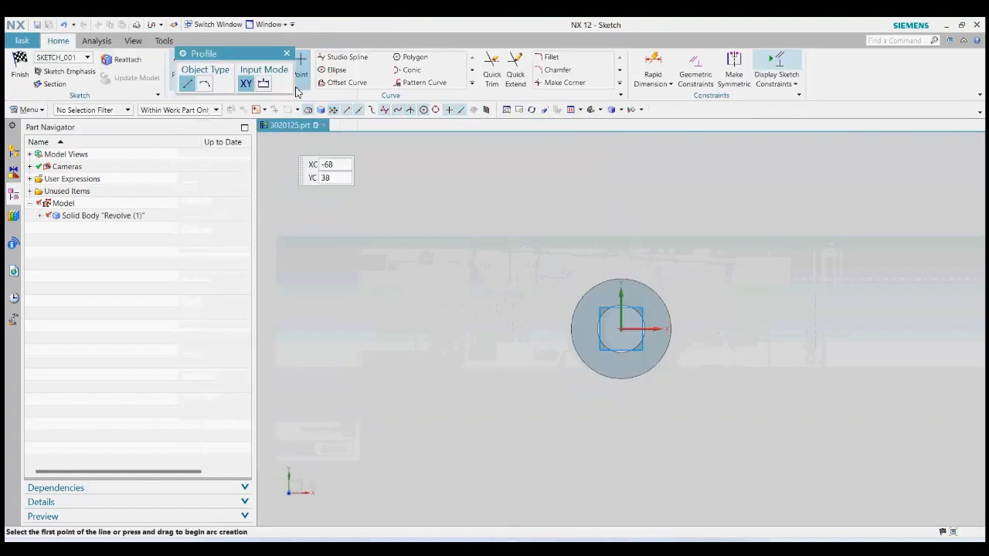
key("Escape")
Draw a circle of 16 mm diameter centred on the sketch origin
left_click(283, 65)
scroll(611, 325, "up", 3)
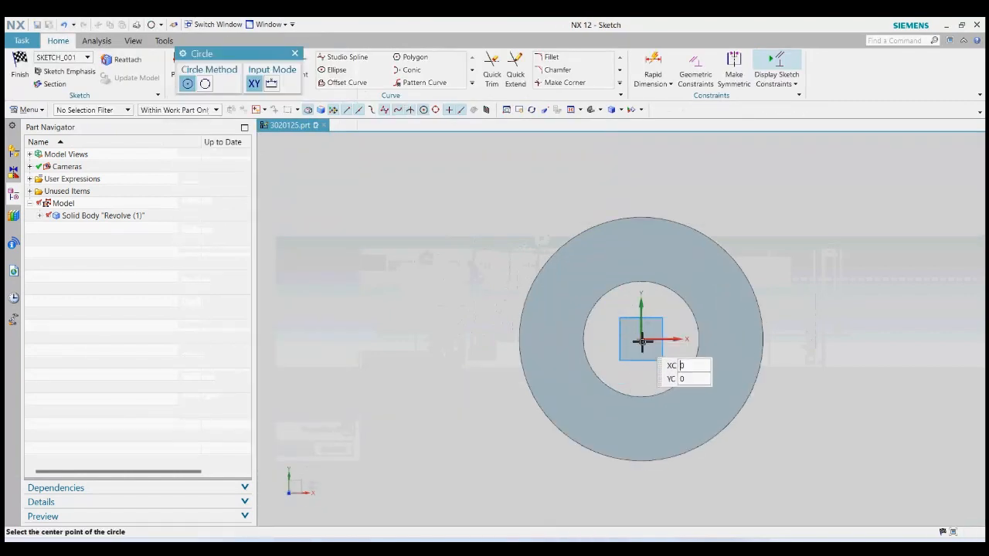
left_click(642, 340)
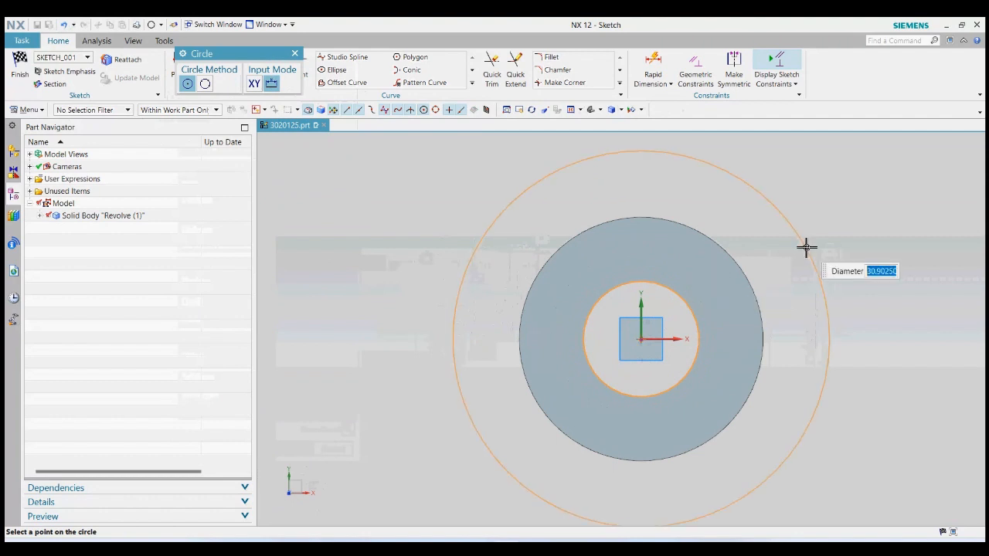
type("16")
key("Return")
left_click(294, 54)
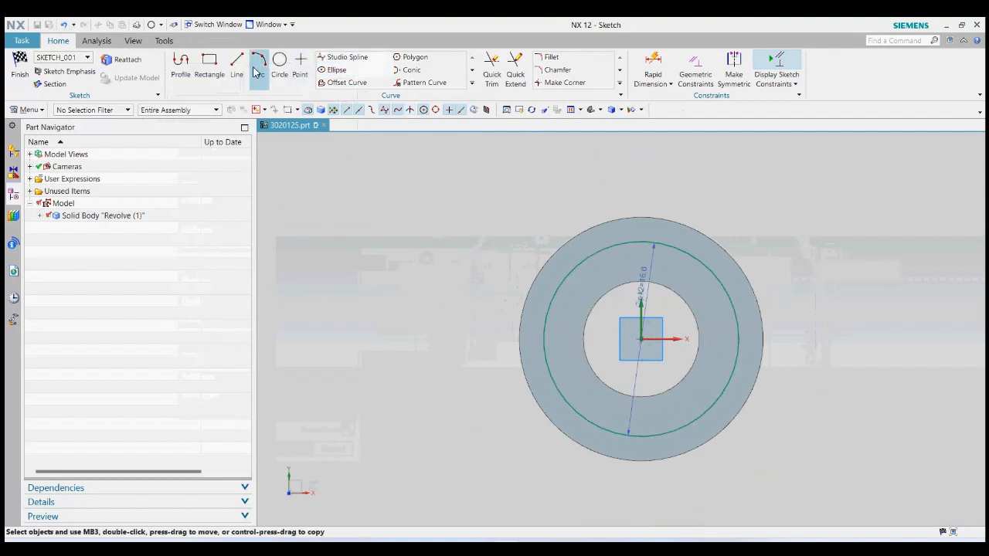
Draw a vertical line from the circle's centre downward to just beyond the ring's outer edge
left_click(235, 66)
left_click(640, 339)
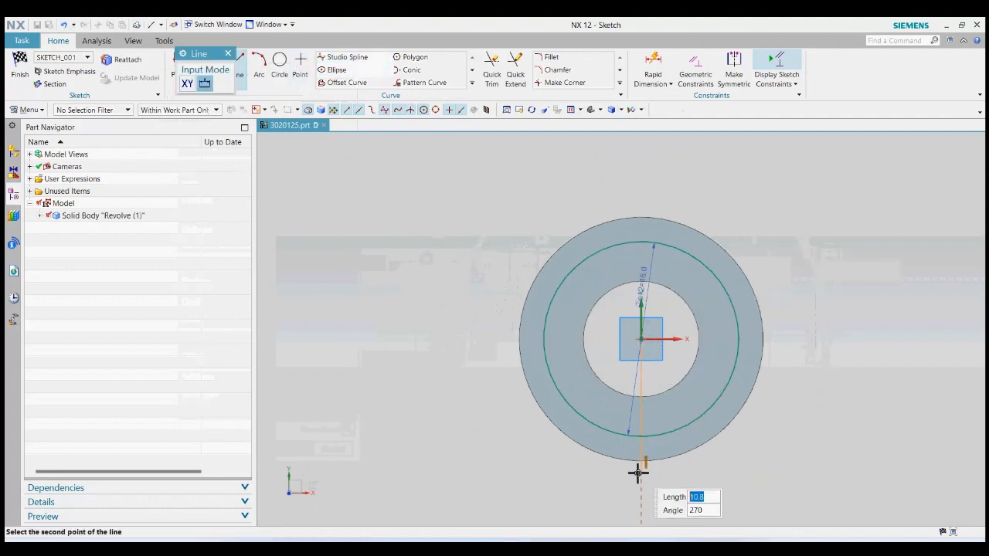
left_click(641, 479)
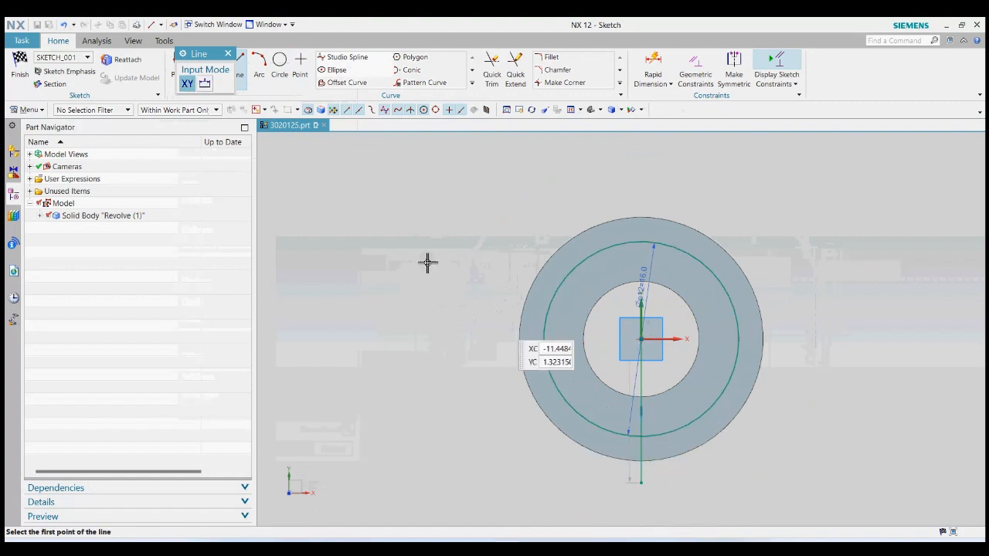
key("Escape")
Offset the vertical centre line by 1 mm to both sides with Symmetric Offset
left_click(347, 82)
left_click(642, 394)
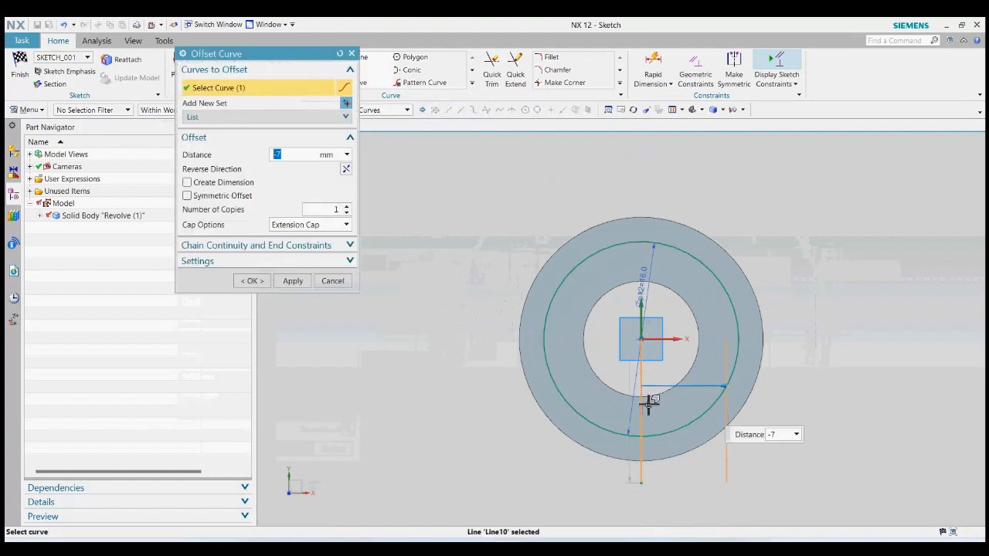
type("1")
left_click(221, 196)
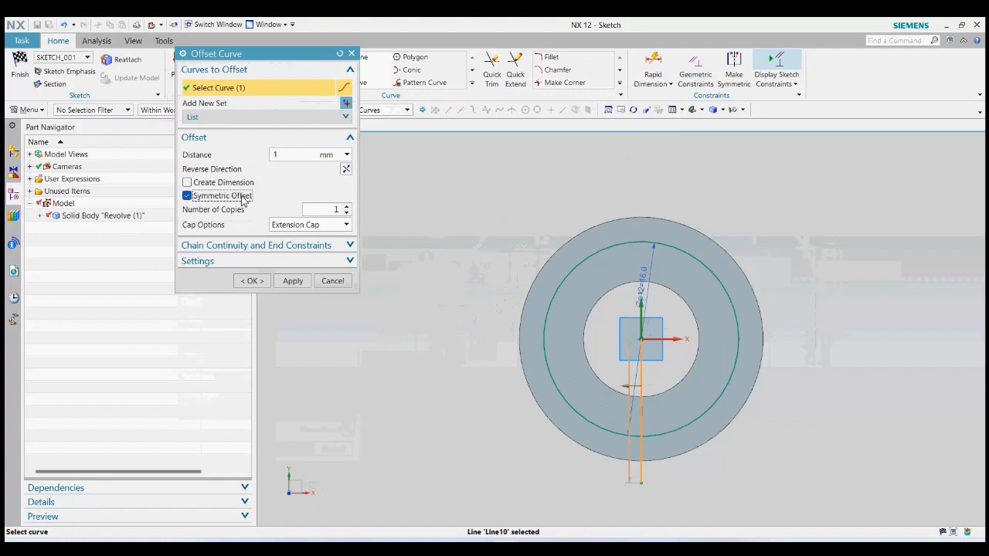
left_click(293, 281)
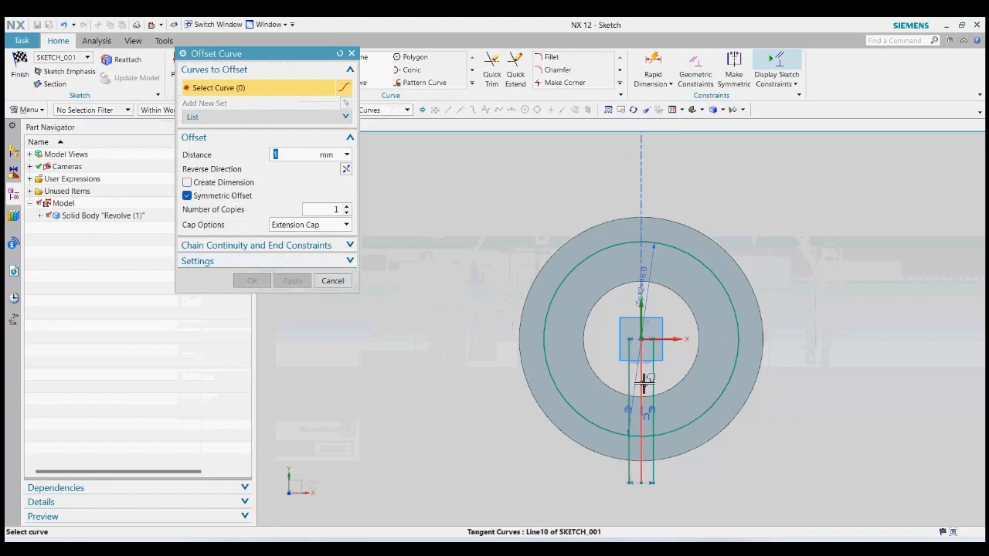
left_click(340, 283)
Pattern the two offset lines circularly about the 16 mm circle's centre with count 4 and a pitch angle of 90°
left_click(472, 83)
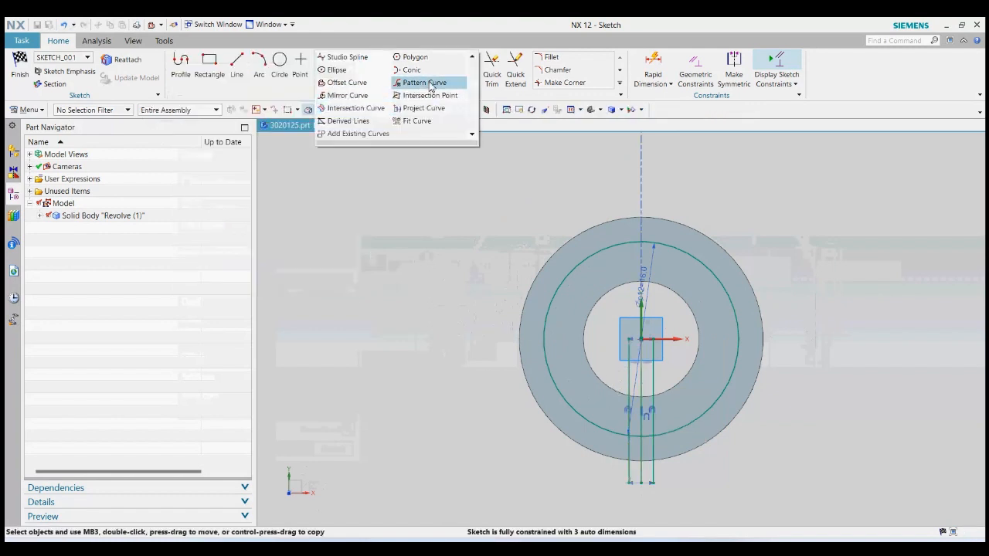
left_click(421, 81)
left_click(641, 386)
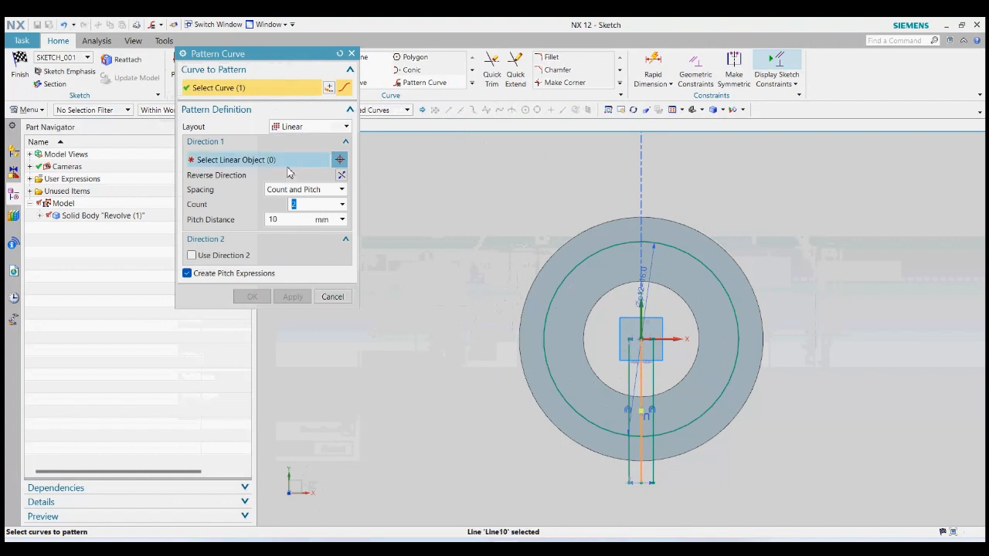
left_click(630, 380)
left_click(654, 381)
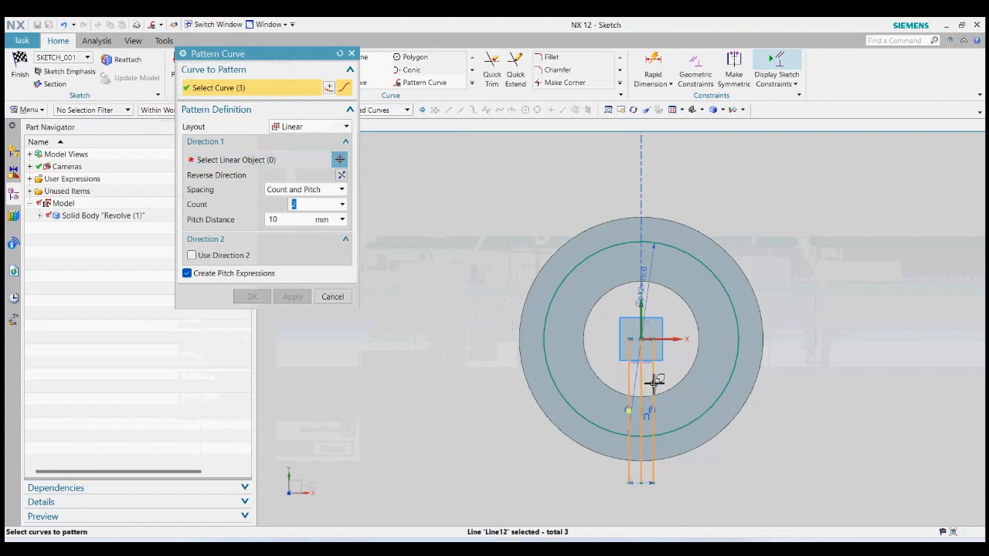
left_click(641, 374)
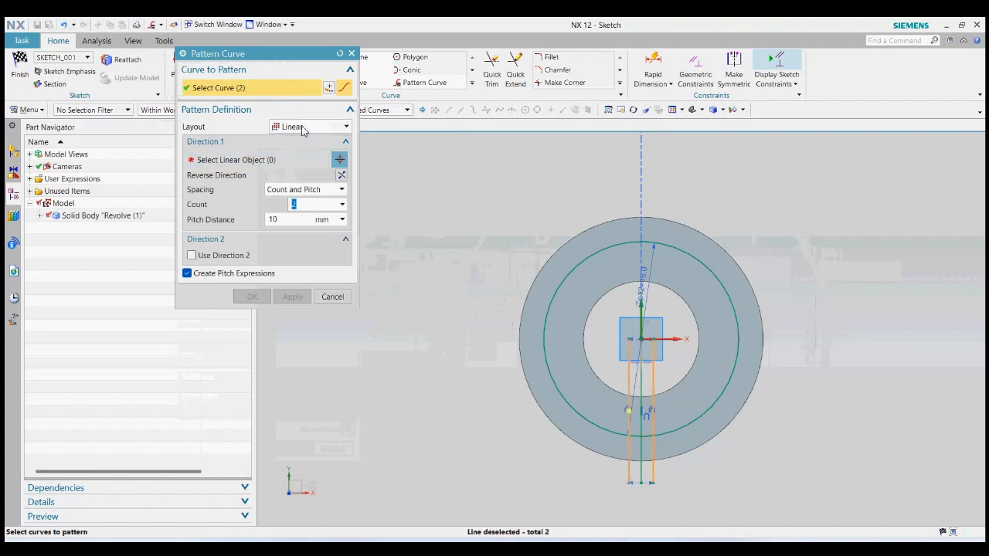
left_click(309, 127)
left_click(302, 159)
left_click(309, 127)
left_click(301, 172)
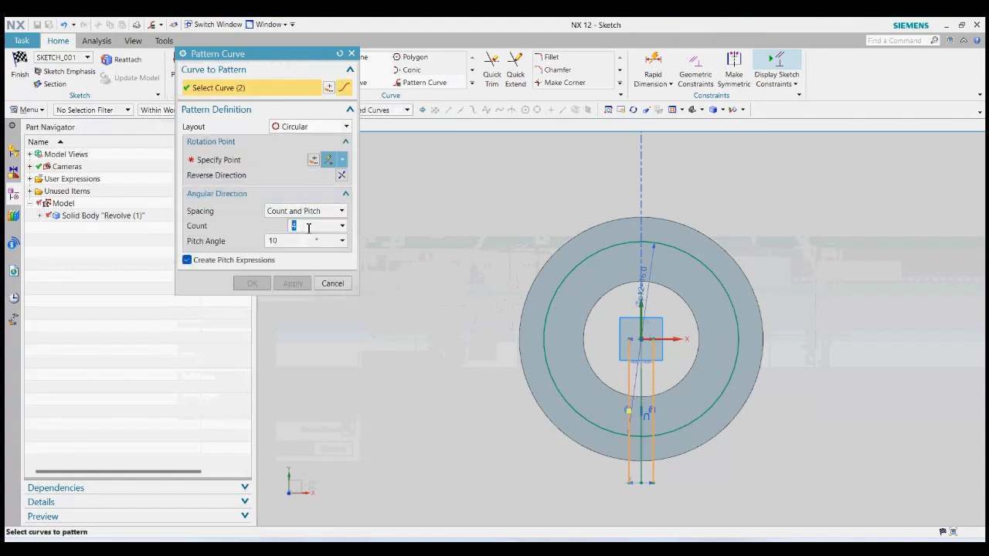
type("90")
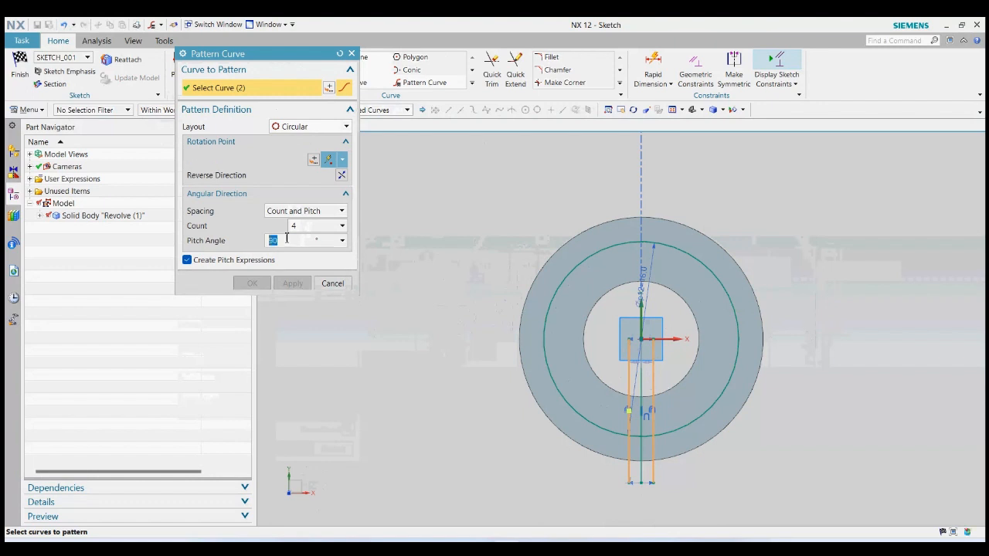
left_click(232, 159)
left_click(688, 267)
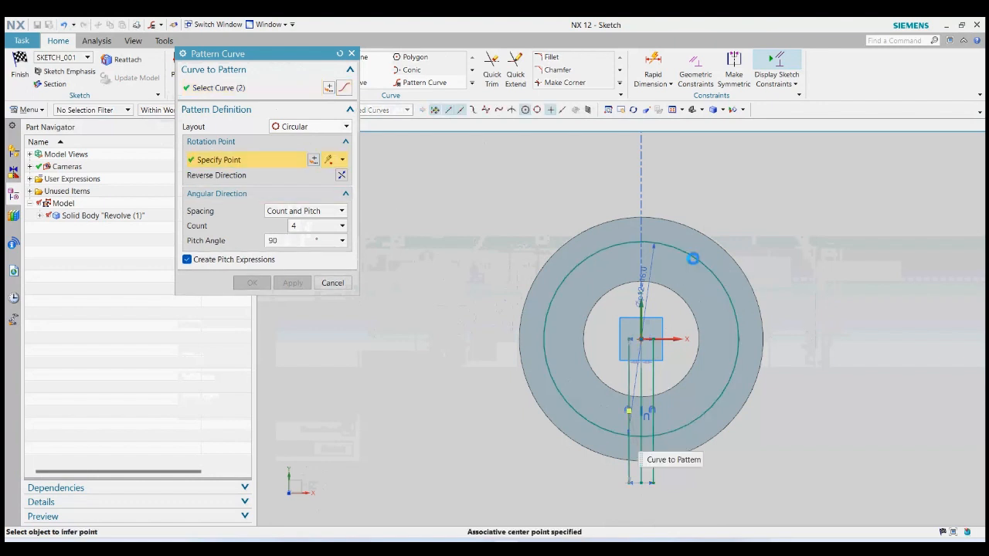
left_click(252, 283)
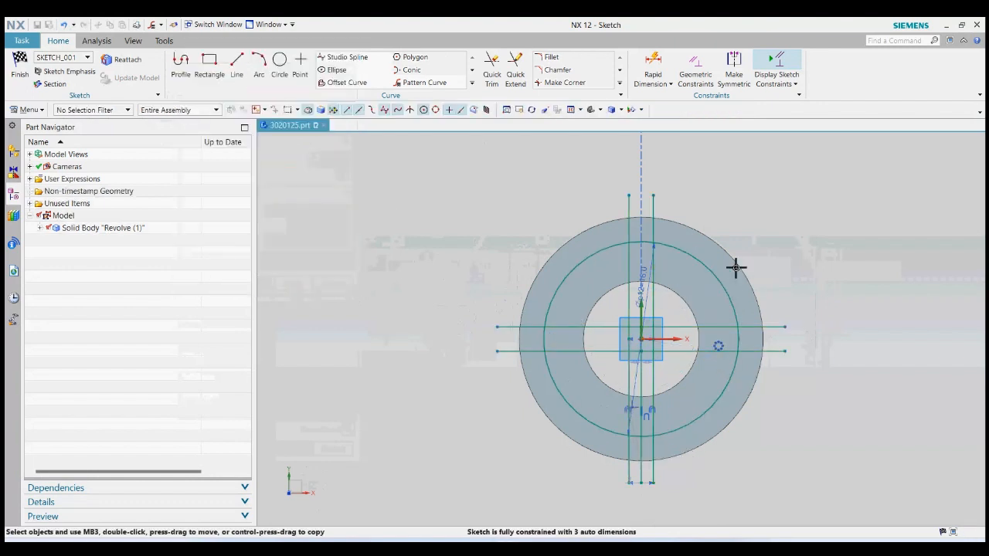
Trim off the ends of the vertical and horizontal lines that extend outside the 16 mm circle
left_click(492, 72)
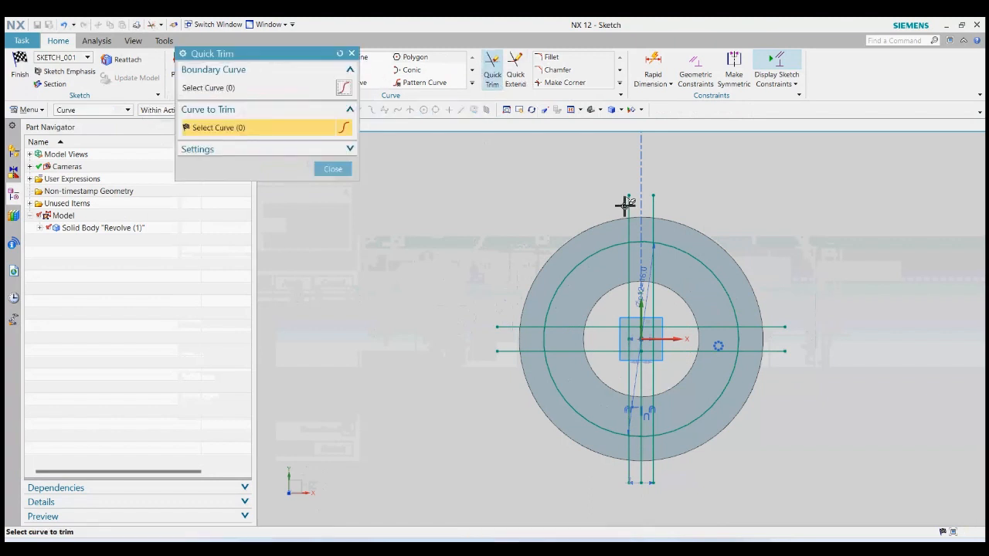
left_click(655, 200)
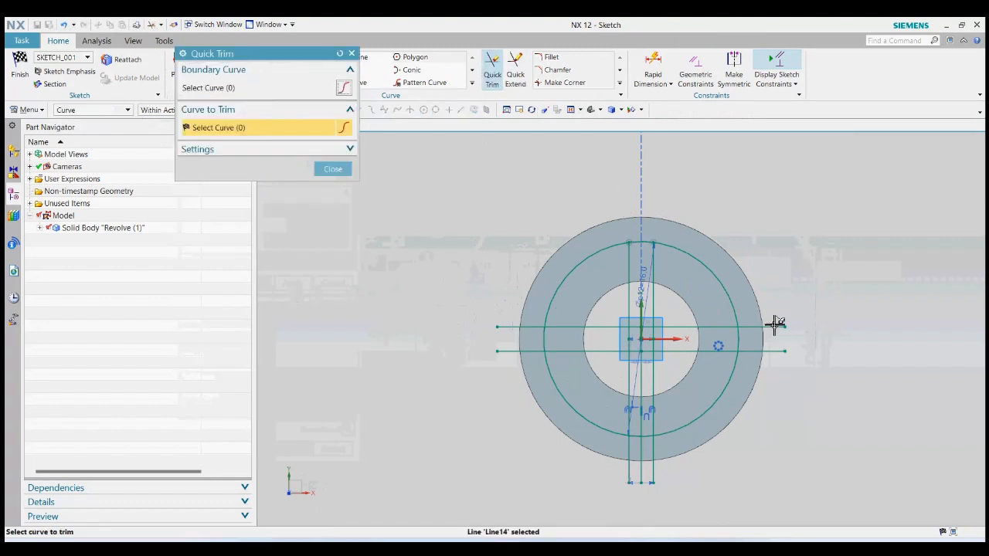
left_click(771, 351)
left_click(653, 463)
left_click(642, 472)
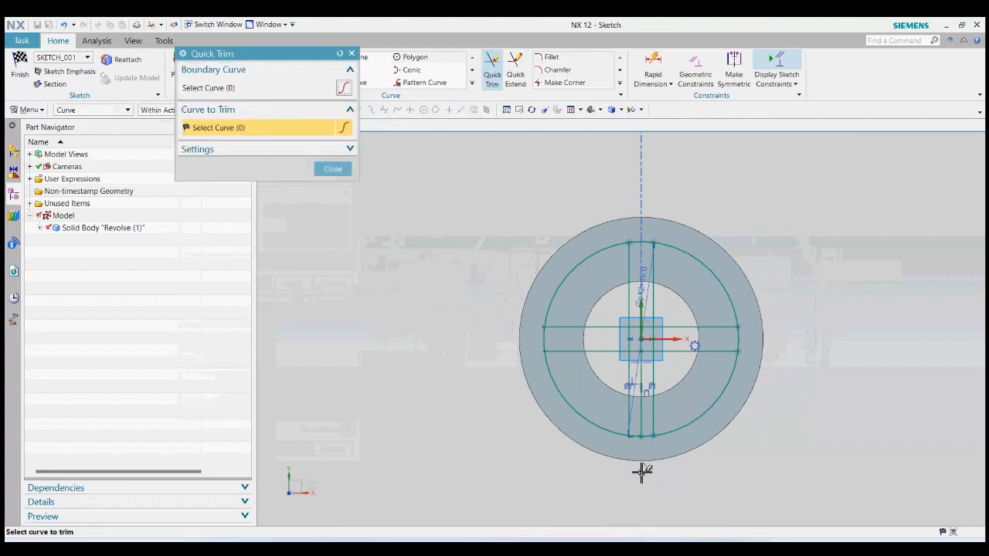
scroll(645, 375, "up", 2)
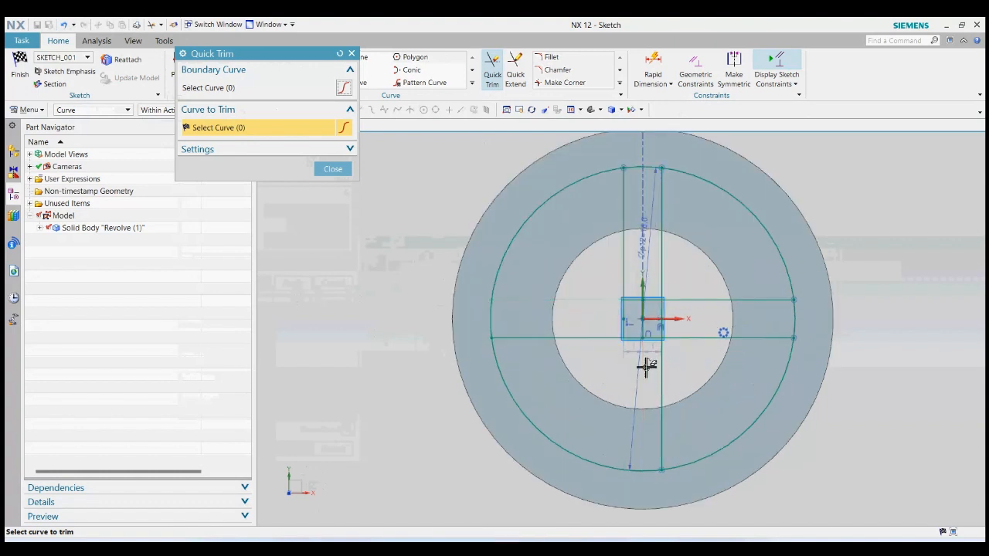
left_click(333, 169)
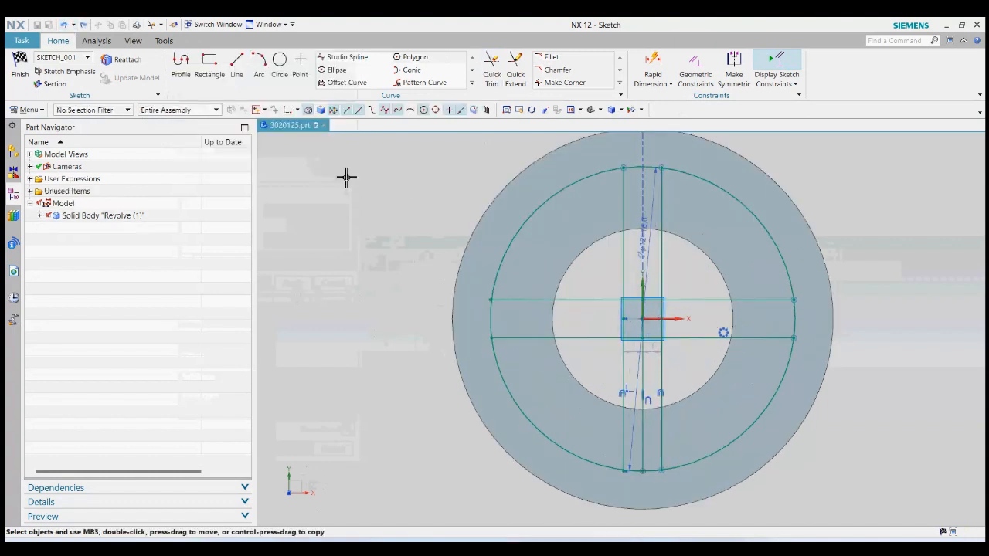
Convert the vertical centre line between the two offset lines to a reference line
right_click(646, 369)
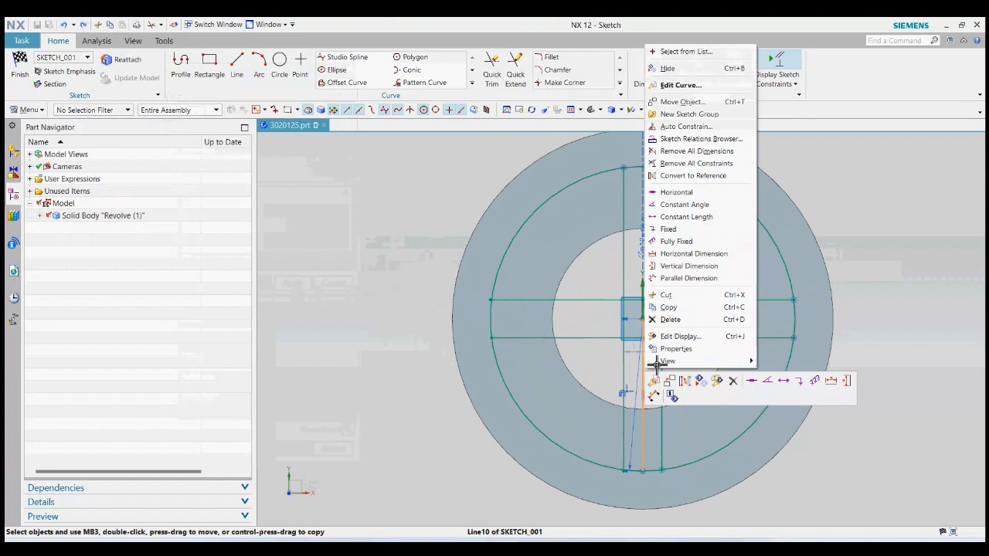
left_click(683, 176)
scroll(541, 200, "down", 3)
scroll(564, 235, "up", 4)
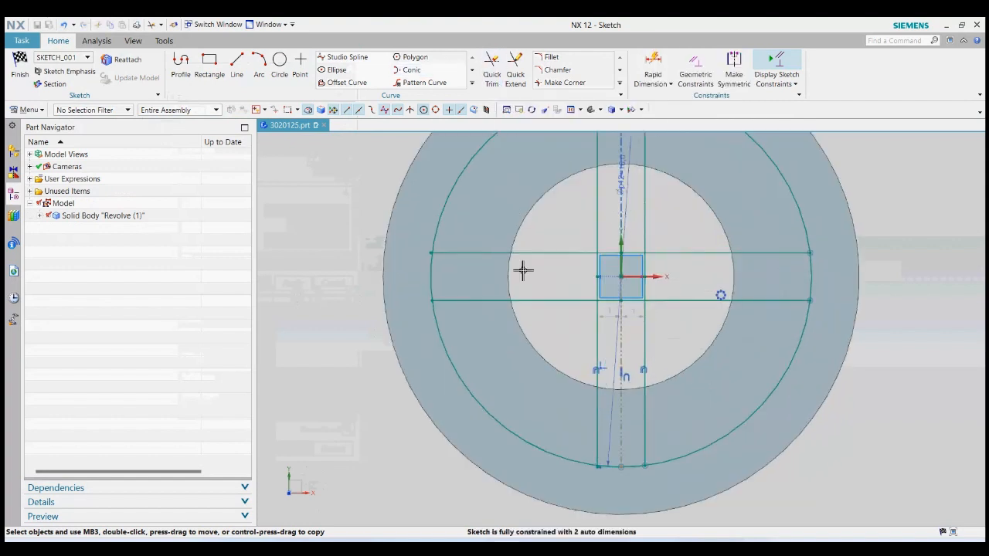
Trim away the four short circle arcs between the parallel line pairs and finish the sketch
scroll(523, 270, "down", 3)
left_click(497, 84)
scroll(493, 273, "up", 3)
left_click(459, 275)
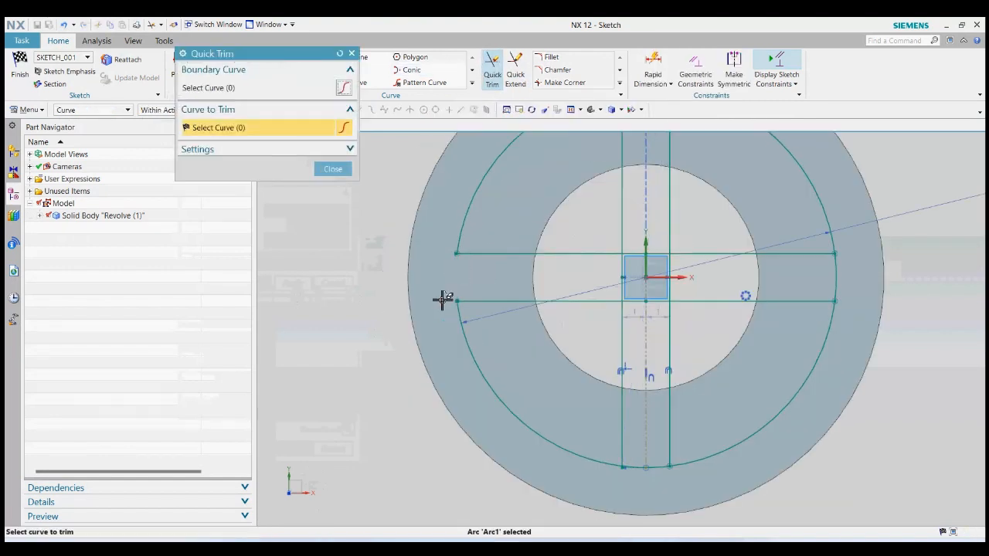
scroll(442, 299, "down", 2)
left_click(694, 291)
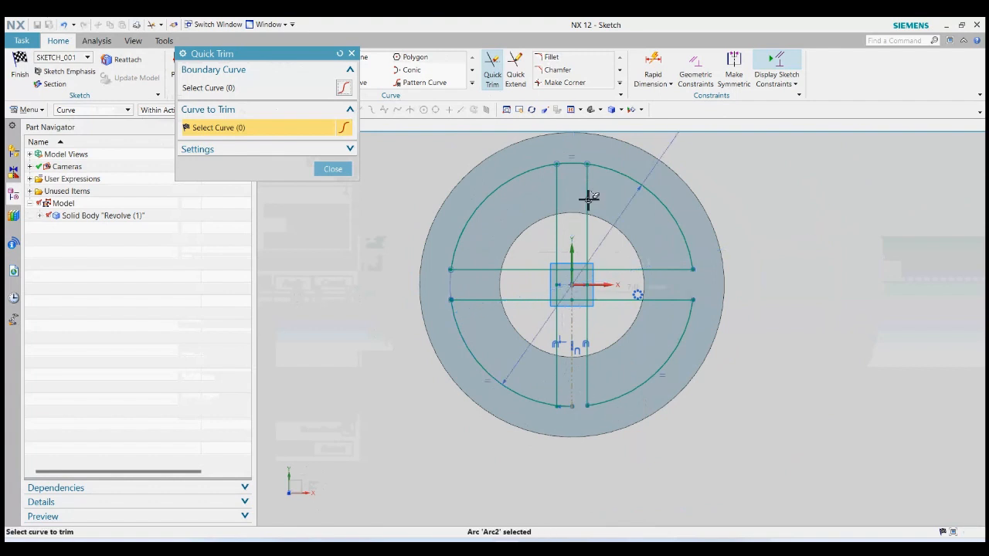
left_click(572, 164)
scroll(575, 404, "up", 3)
scroll(507, 353, "down", 3)
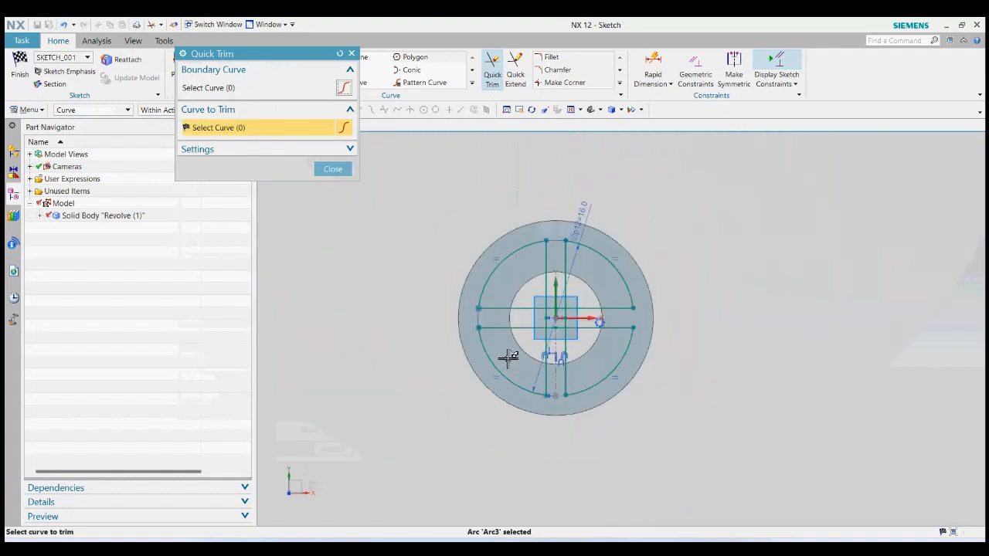
scroll(485, 323, "up", 2)
left_click(341, 171)
scroll(341, 270, "down", 4)
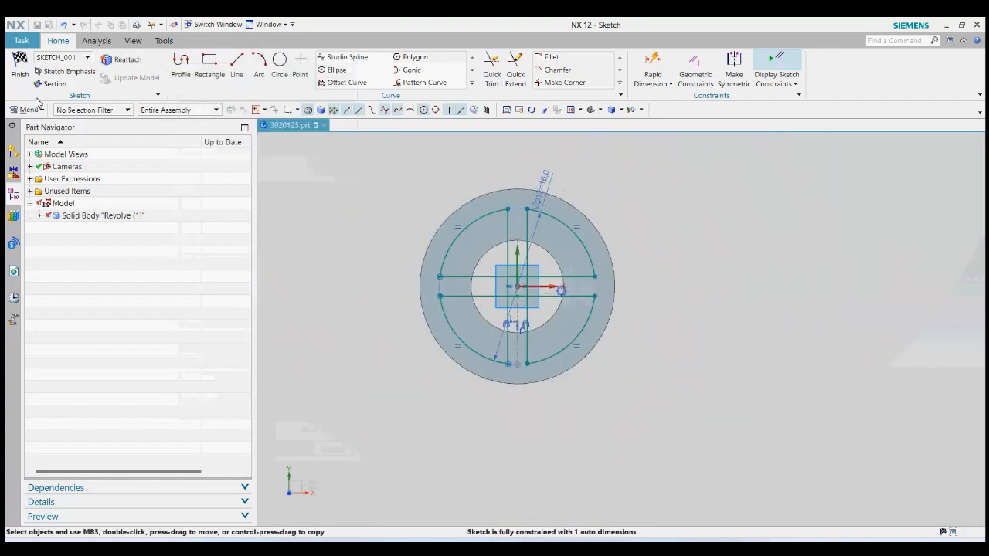
left_click(20, 65)
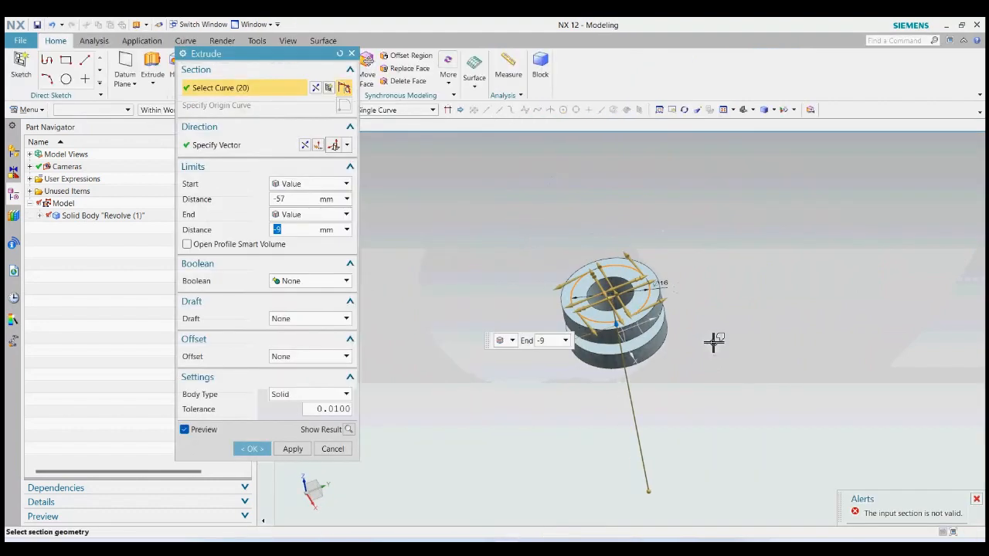
scroll(642, 309, "up", 3)
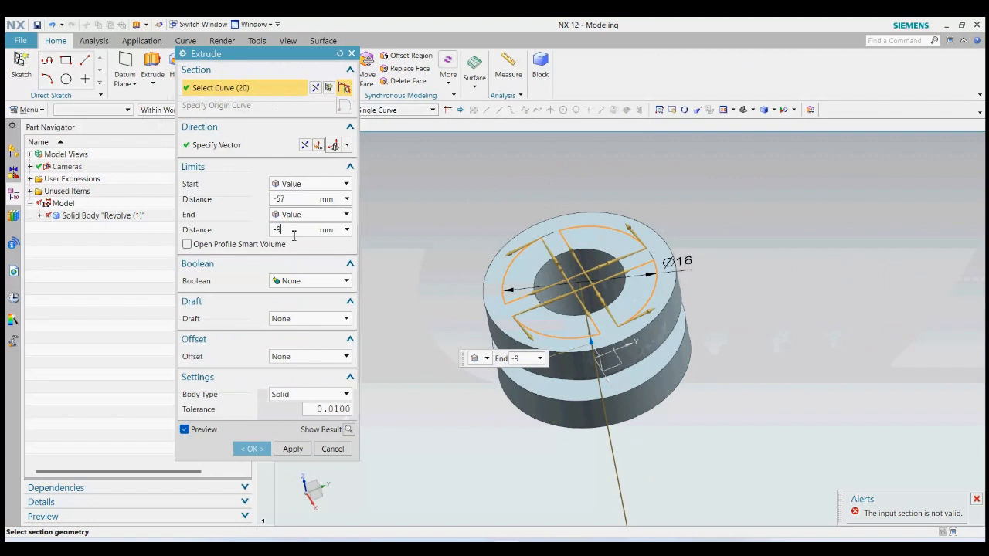
type("4")
key("Return")
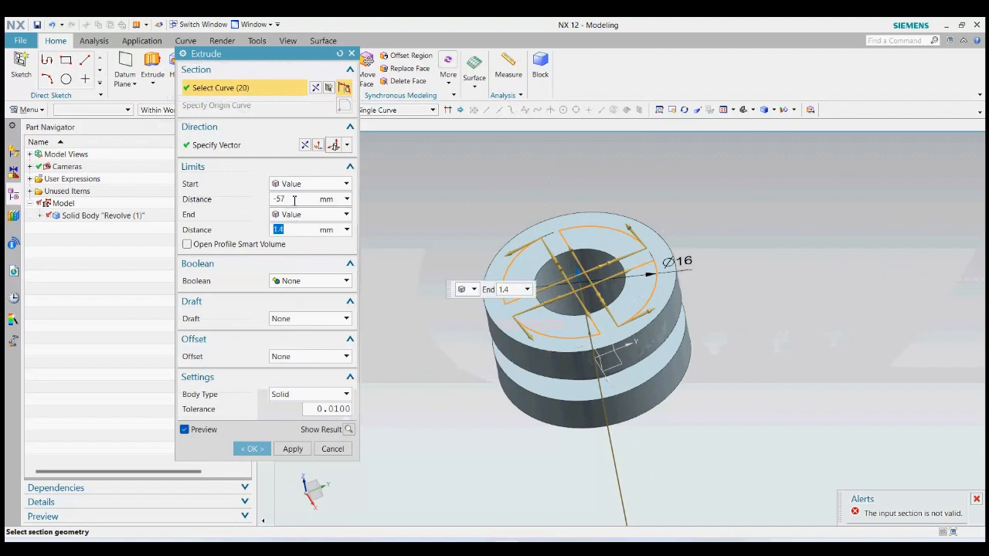
left_click(294, 199)
key("BackSpace")
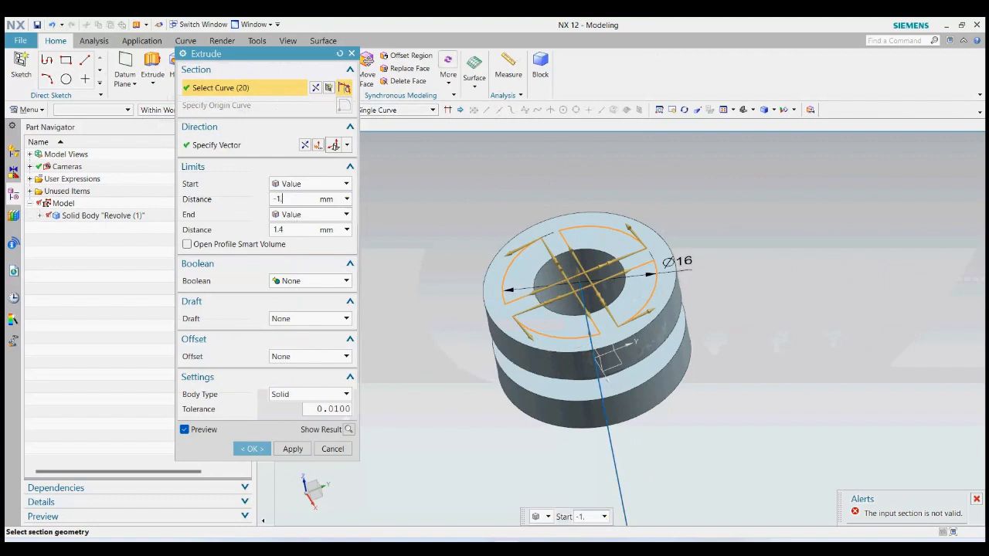
type("1.4")
key("Return")
Cancel the Extrude while saving its sketch on the ring's top face
left_click(332, 449)
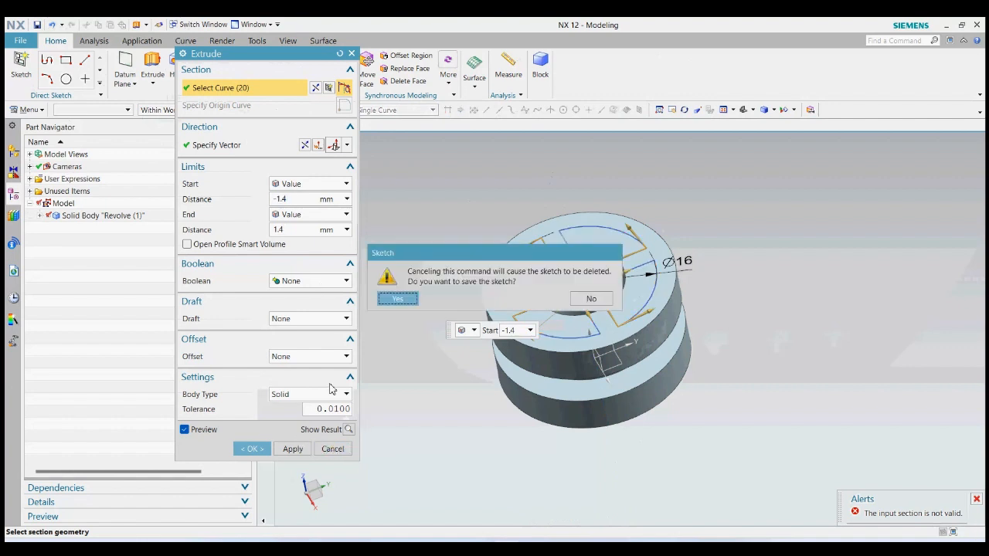
left_click(398, 300)
mouse_move(698, 282)
middle_mouse_down()
mouse_move(701, 291)
mouse_move(580, 280)
middle_mouse_up()
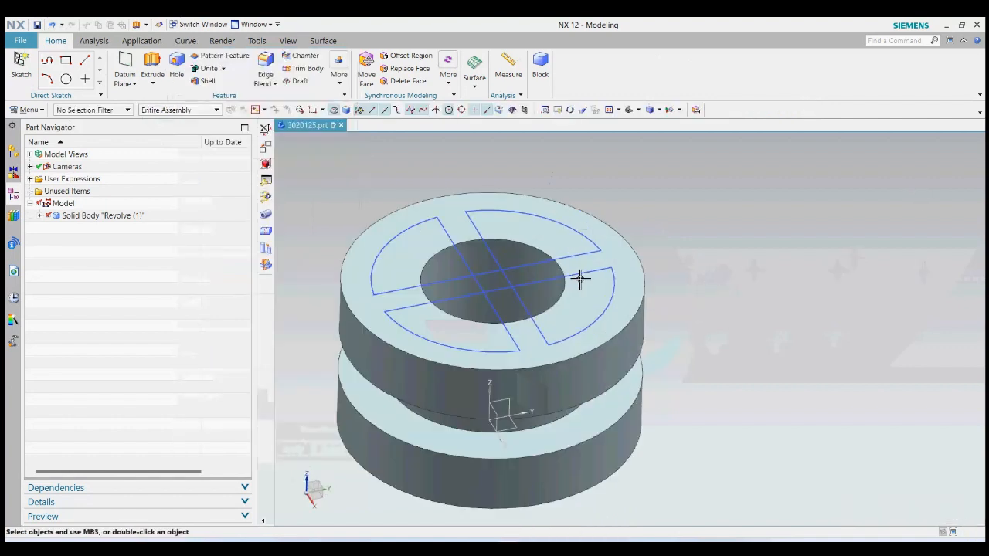
Start a new Extrude with the arc and two straight edges of the rear-left quarter sector as section
left_click(152, 68)
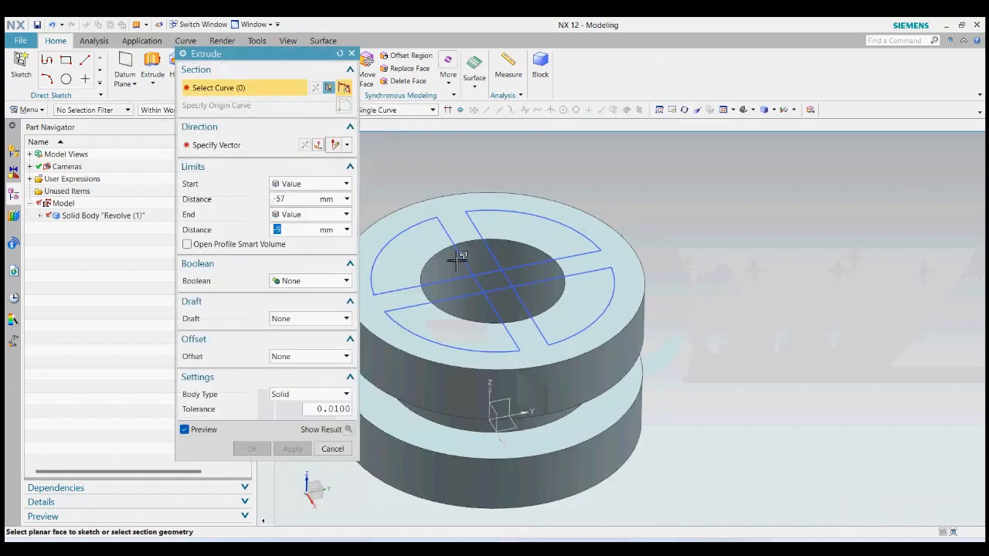
left_click(428, 226)
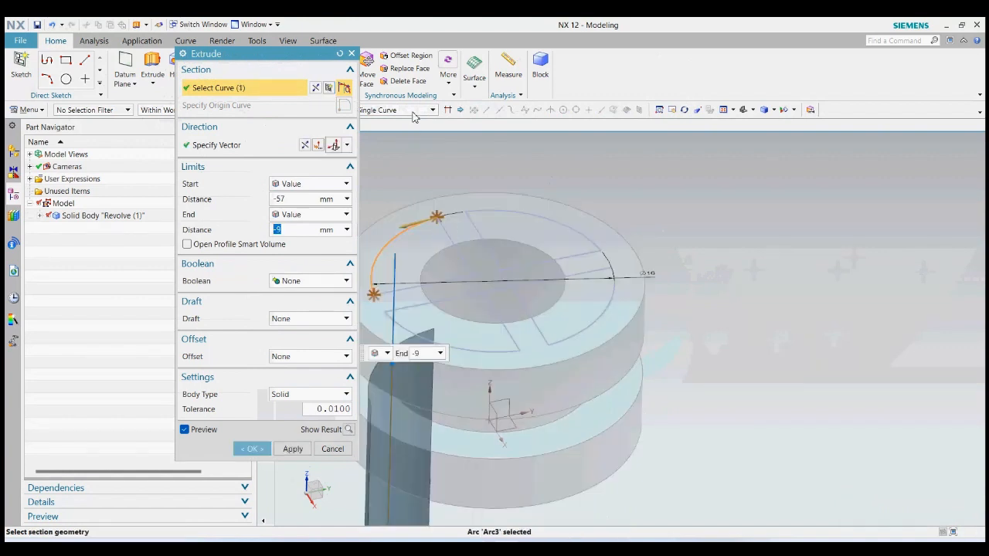
left_click(448, 281)
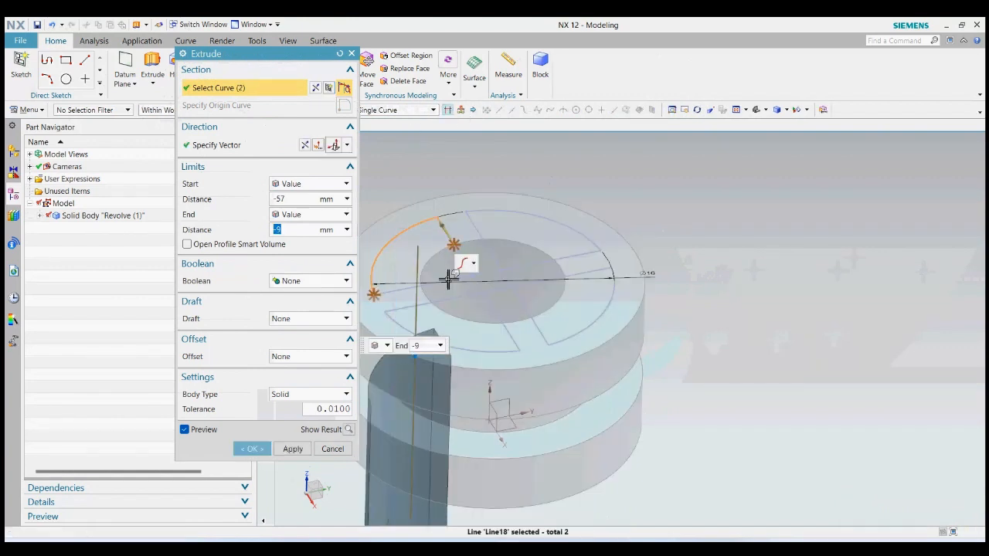
left_click(447, 282)
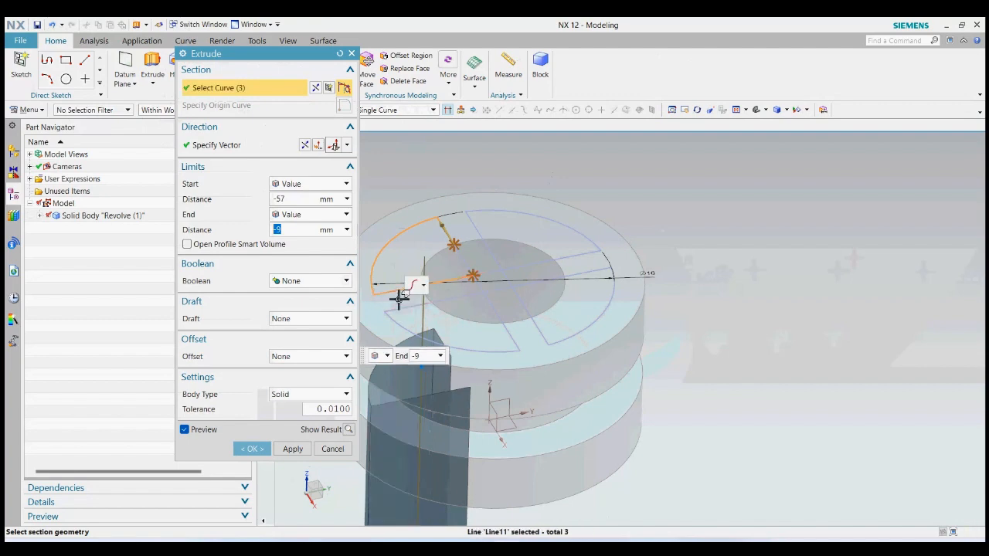
scroll(476, 260, "up", 4)
scroll(490, 263, "down", 5)
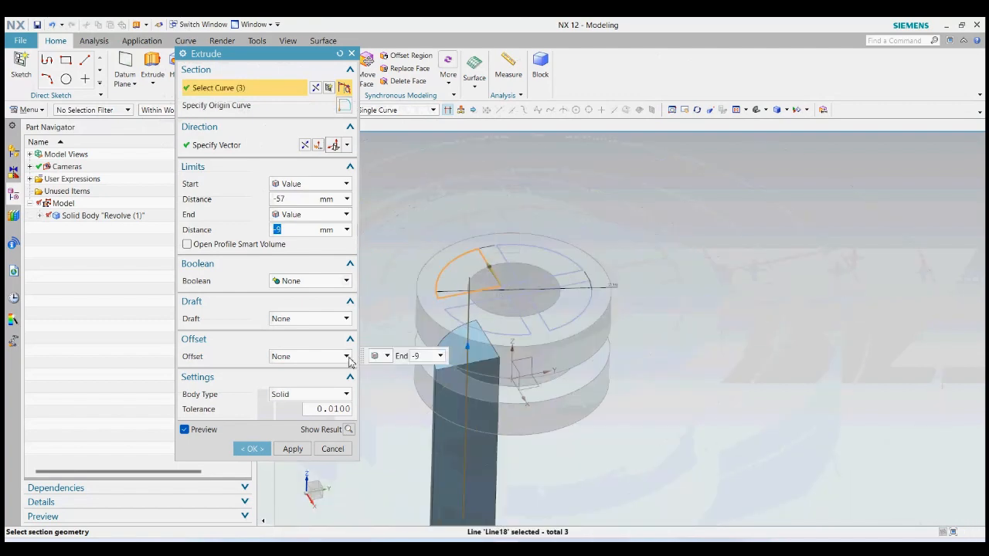
Set the extrude limits to a start distance of -1.4 mm and an end distance of 1.4 mm
type("1.4")
key("Return")
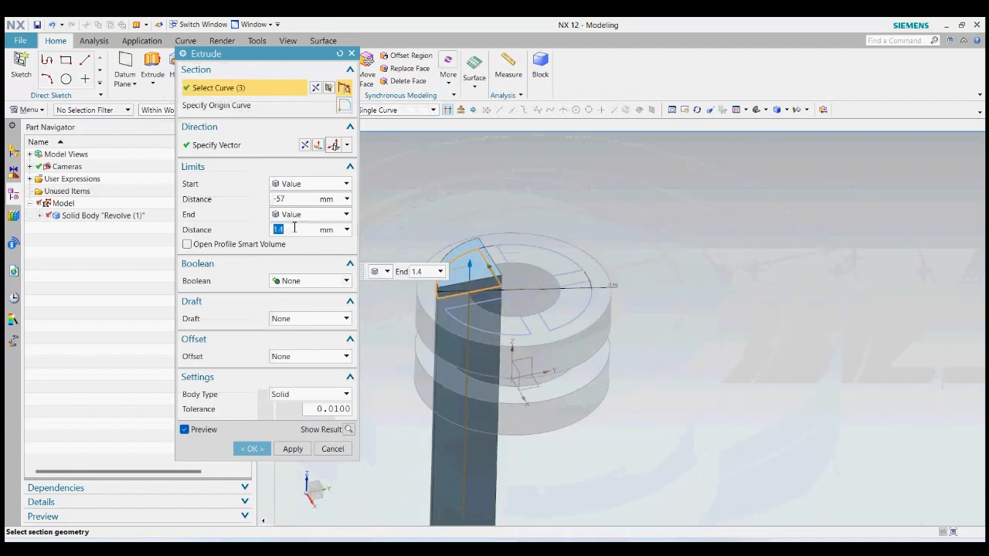
left_click(295, 199)
type("-1")
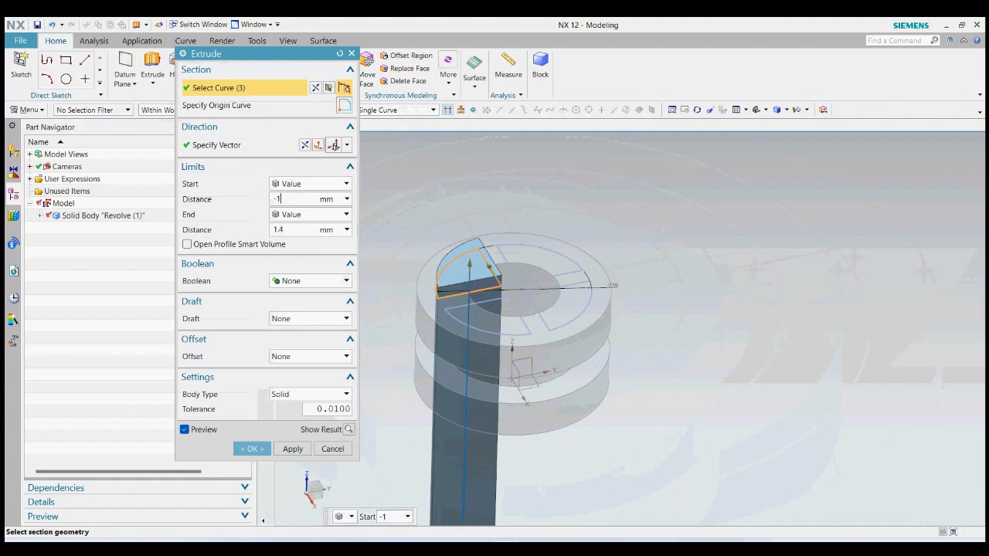
type(".4")
key("Return")
Add the arc and two straight edges of the rear-right quarter sector to the extrude section
scroll(529, 279, "up", 4)
left_click(497, 274)
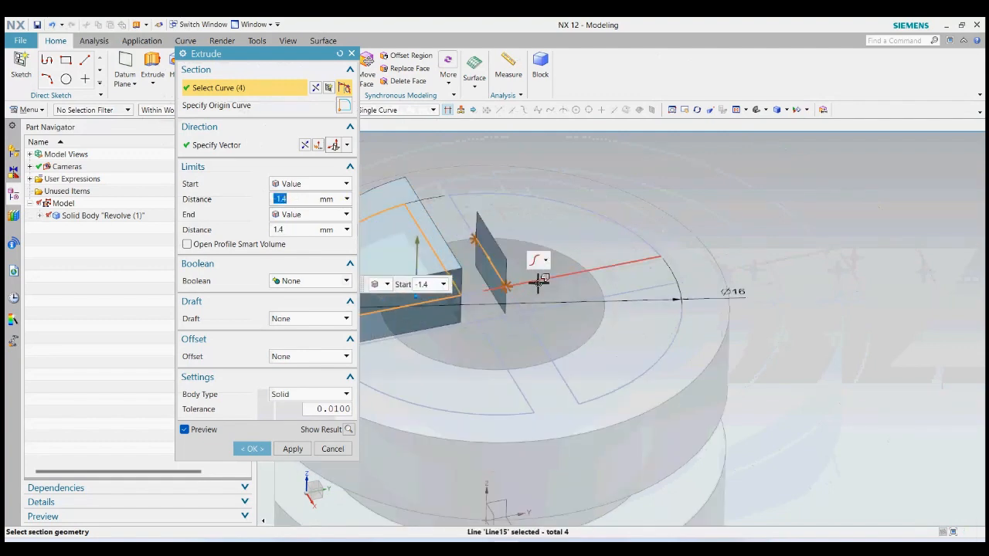
left_click(538, 281)
left_click(598, 221)
left_click(626, 262)
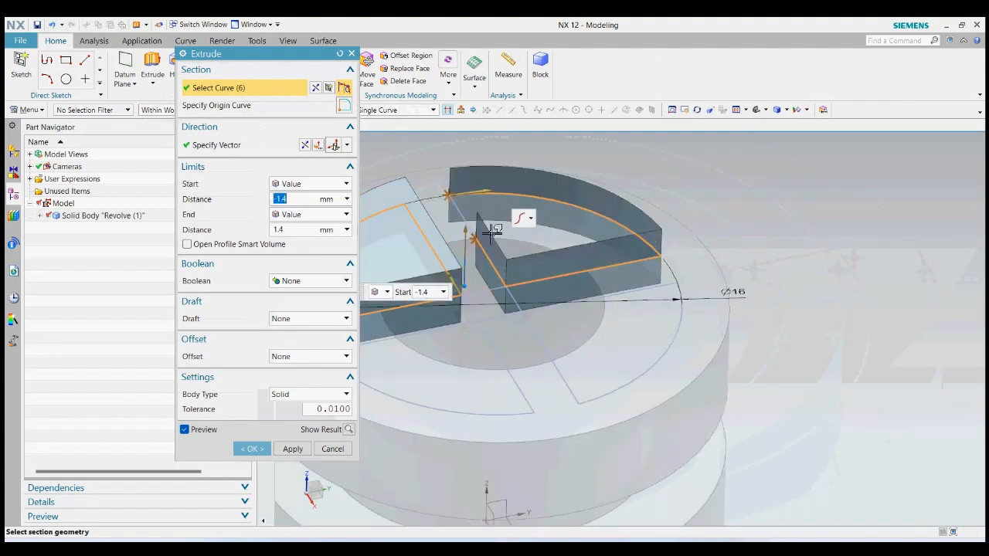
left_click(463, 217)
Add the arc and two straight edges of the front-right quarter sector to the extrude section
left_click(633, 295)
left_click(672, 351)
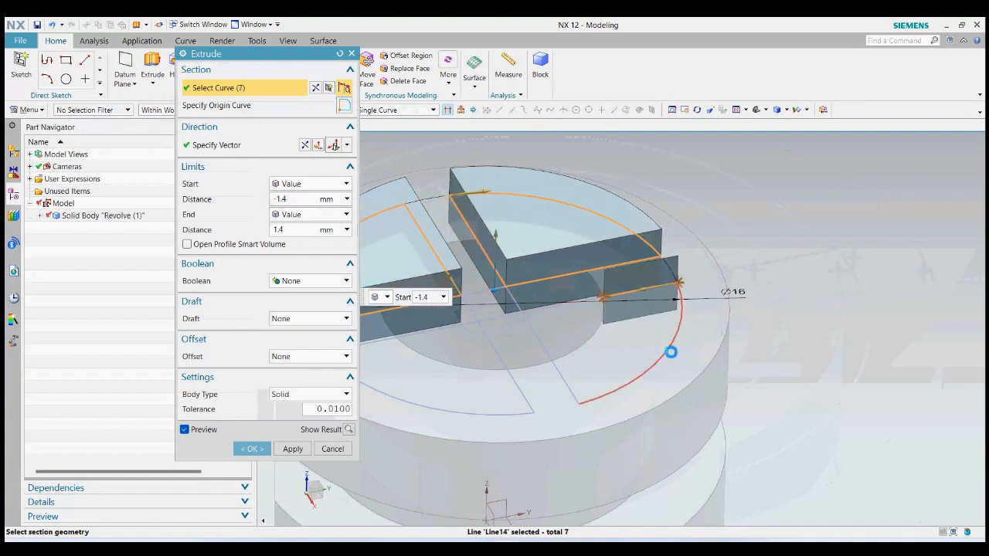
left_click(575, 304)
left_click(546, 350)
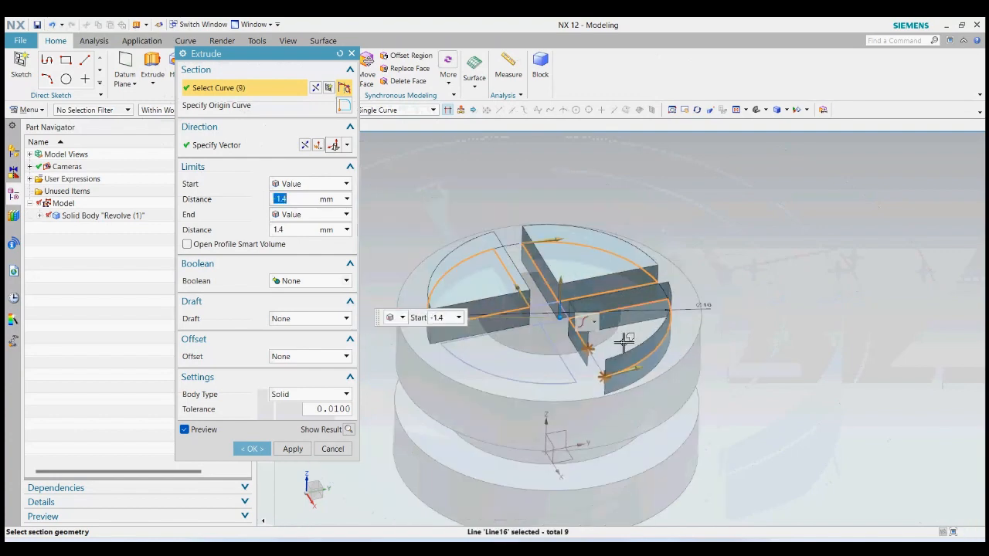
Add the arc and two straight edges of the front-left quarter sector to the section and create the four-sector extrusion
scroll(546, 350, "up", 3)
scroll(516, 349, "down", 5)
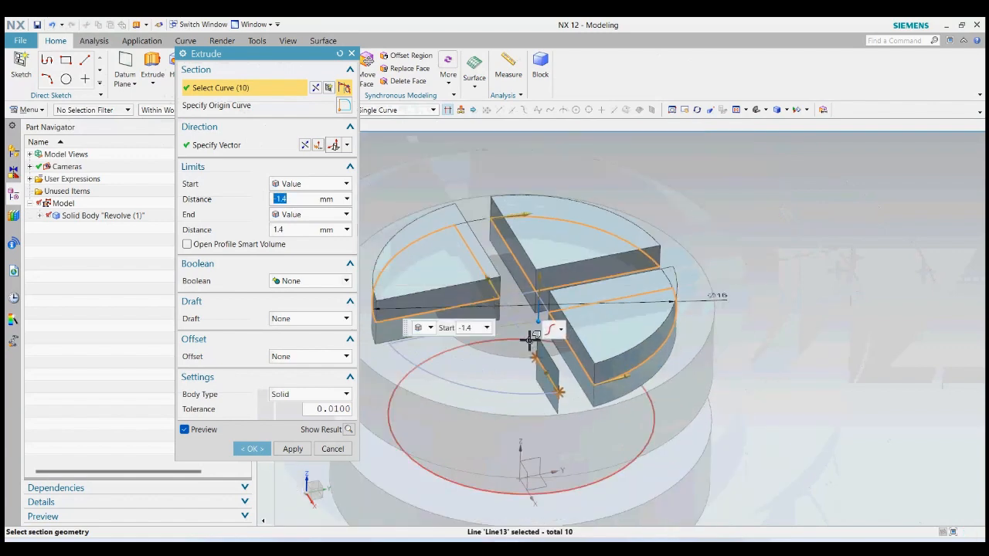
left_click(499, 325)
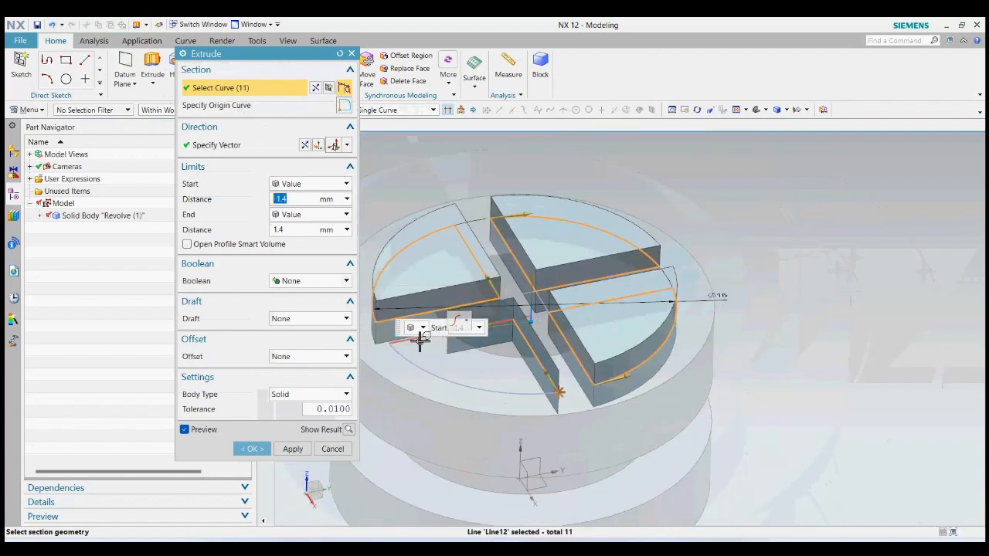
left_click(430, 375)
middle_click_drag(515, 361, 434, 408)
left_click(252, 449)
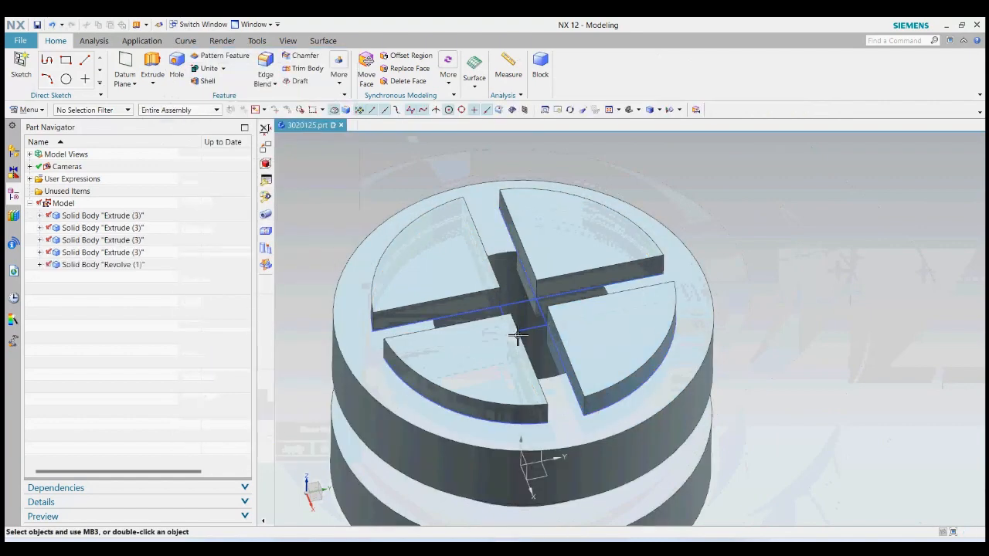
Section the model view with one plane normal to Y at zero offset and save a copy of the section curves
middle_click_drag(610, 344, 651, 355)
left_click(287, 40)
left_click(246, 70)
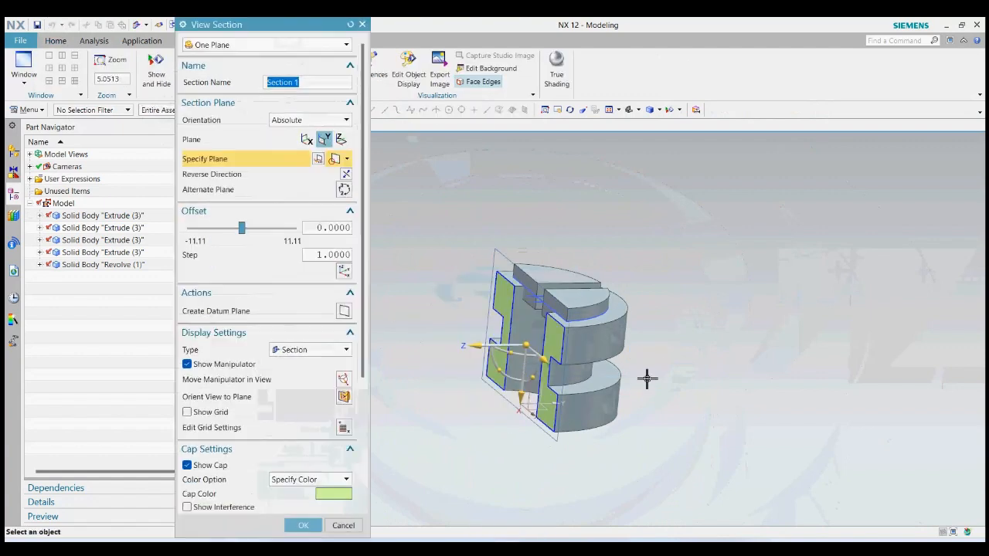
scroll(309, 347, "down", 6)
scroll(345, 477, "down", 3)
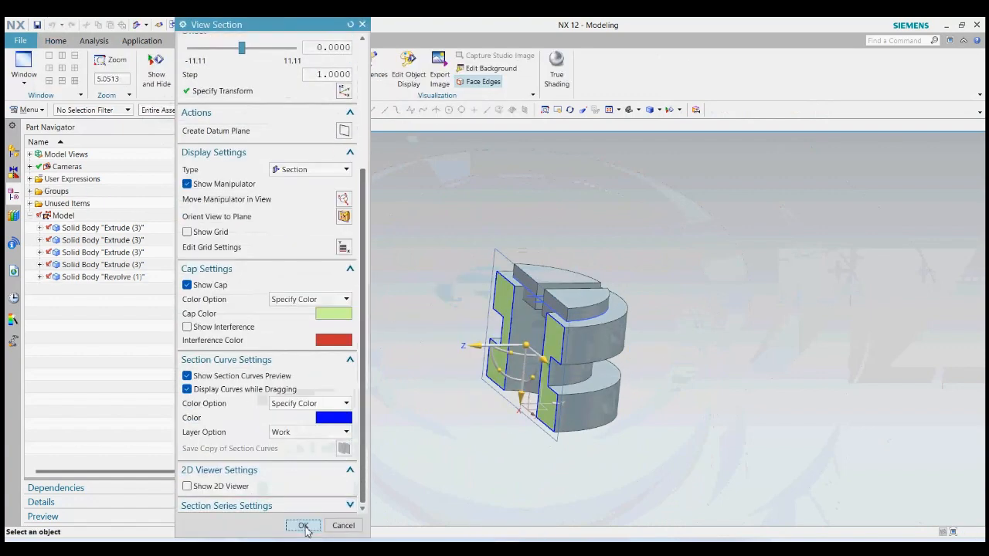
left_click(302, 525)
middle_click_drag(665, 402, 671, 422)
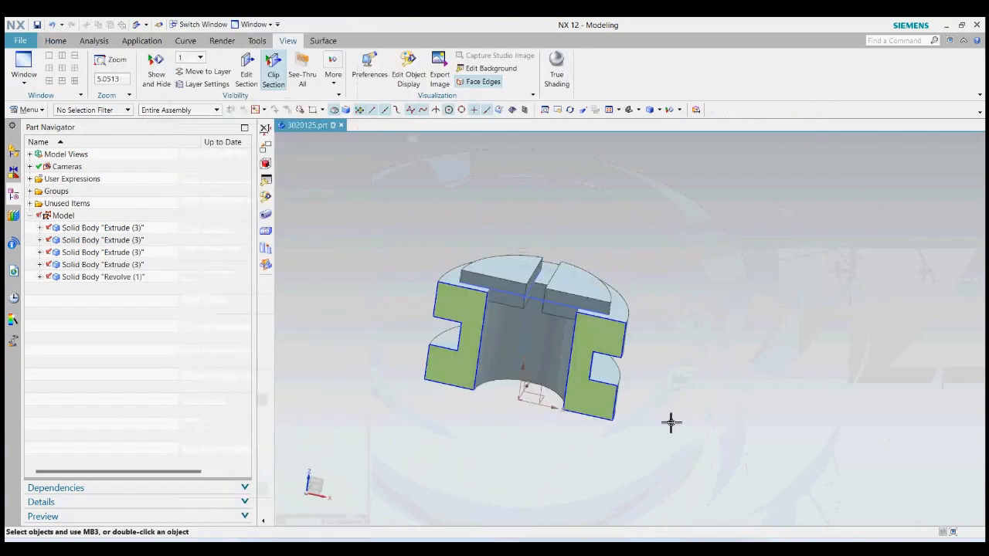
Hide the revolved ring and use Transform to make mirrored copies of the four sector bodies through a plane at the ring's mid-height
left_click(49, 277)
left_click_drag(426, 224, 717, 380)
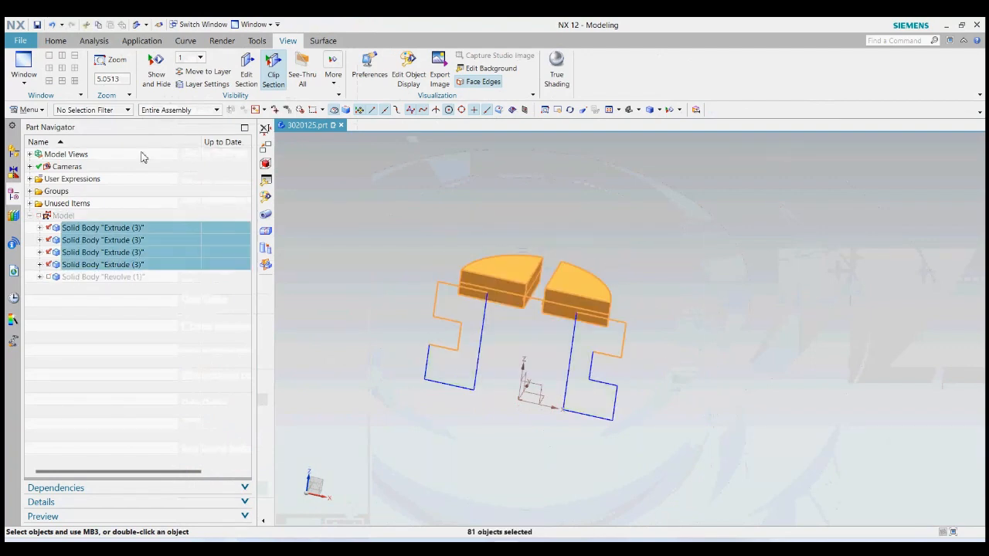
left_click(42, 111)
mouse_move(39, 136)
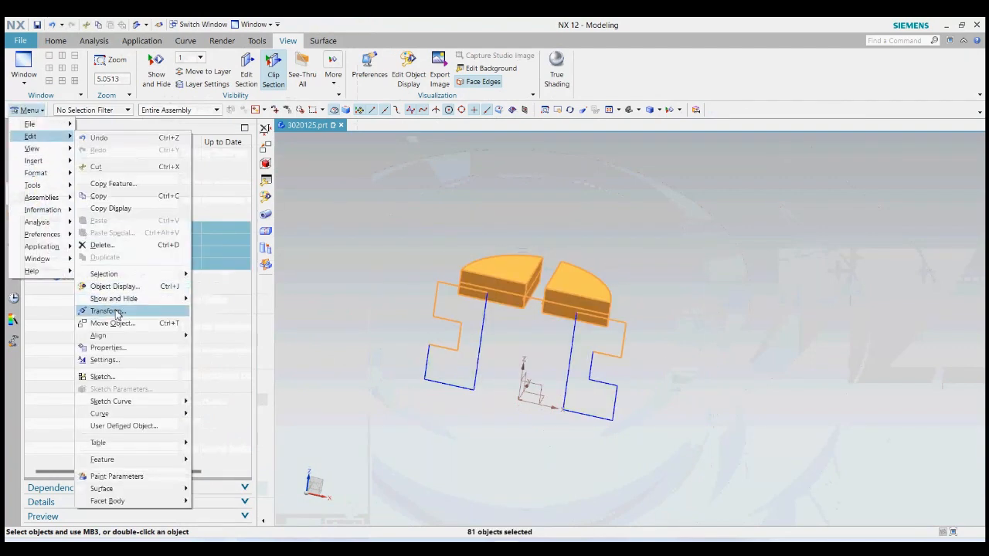
left_click(116, 311)
left_click(316, 113)
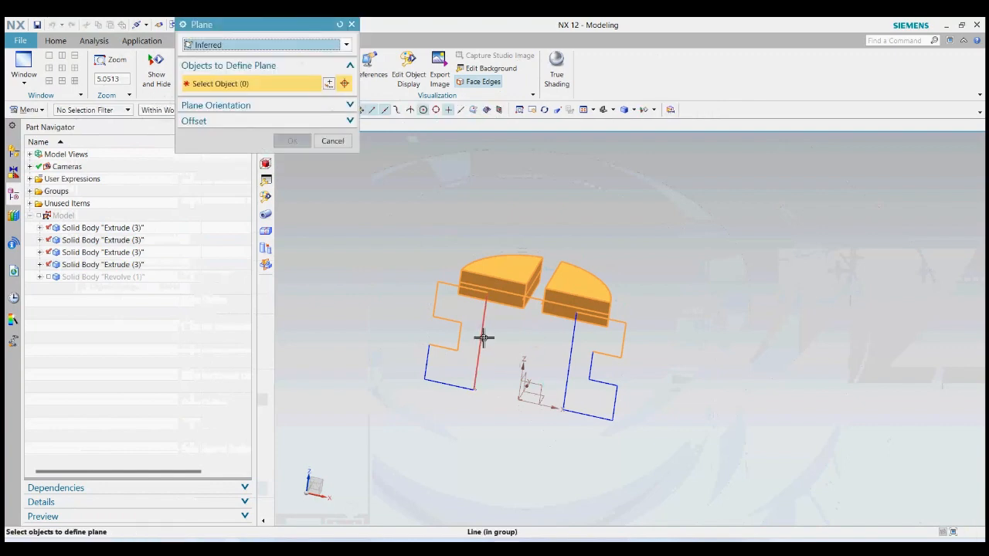
left_click(479, 357)
left_click(293, 140)
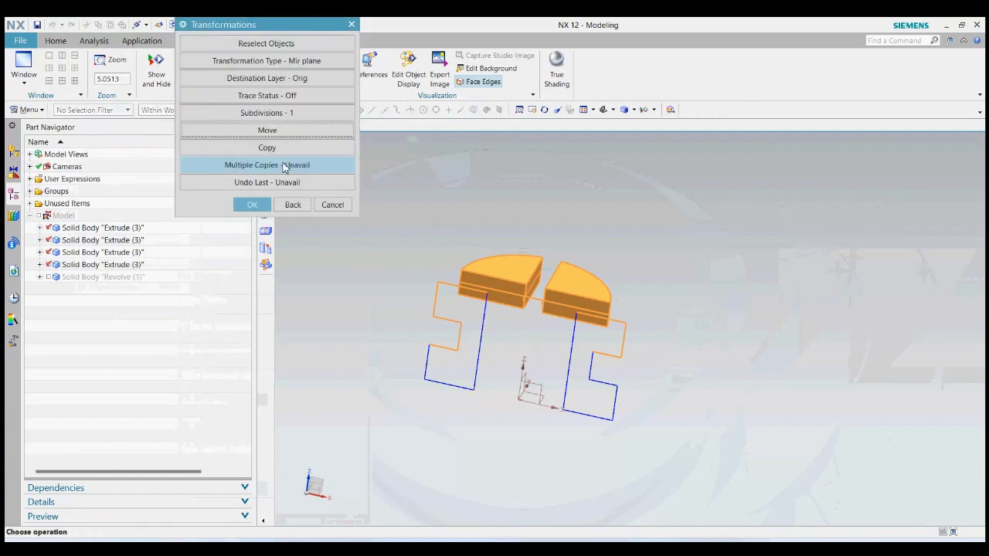
left_click(267, 148)
left_click(329, 203)
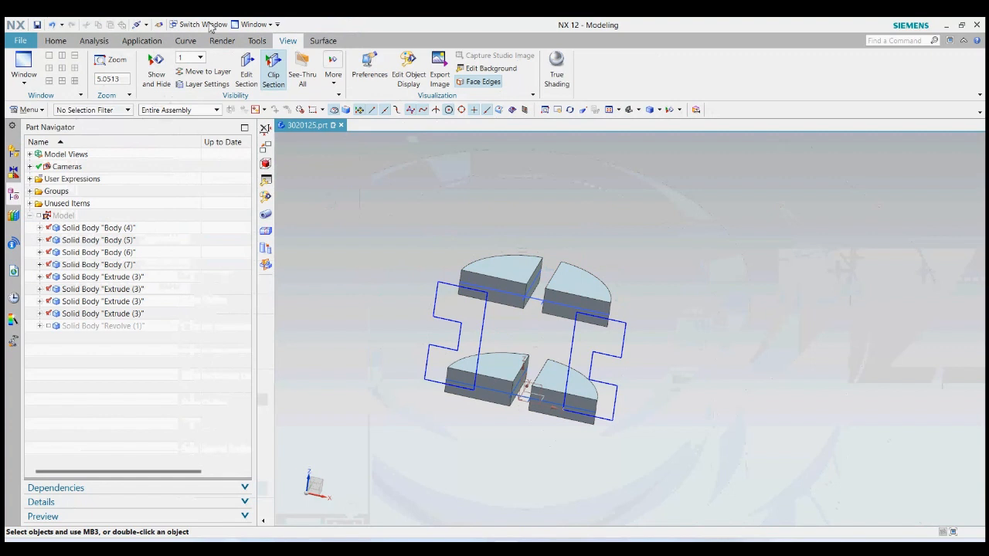
Show the revolved ring again and turn off the section clipping
left_click(48, 326)
middle_click_drag(706, 320, 675, 324)
left_click(273, 70)
middle_click_drag(614, 287, 668, 296)
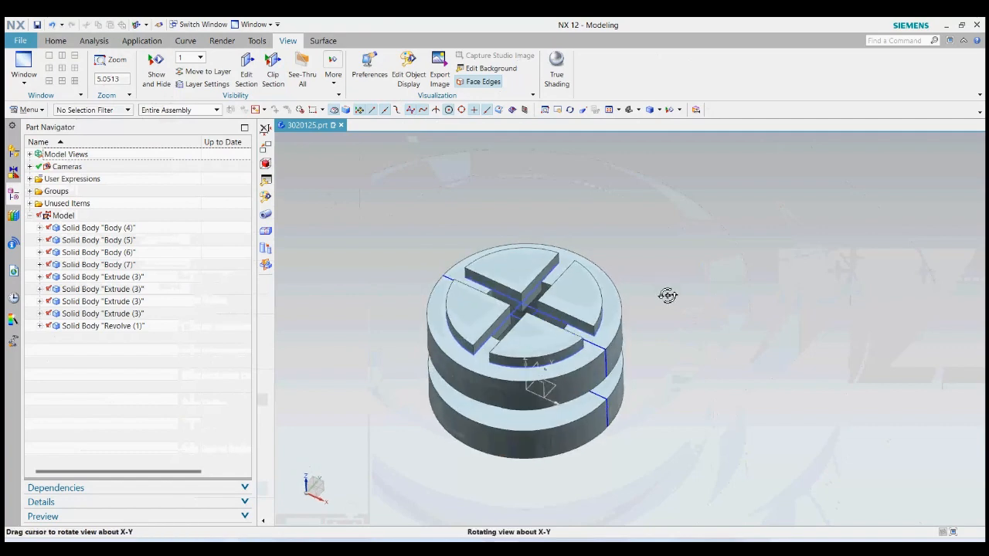
Start a Subtract with the revolved ring as target and the quarter sectors on its top face as tool bodies
left_click(55, 40)
left_click(223, 68)
left_click(205, 93)
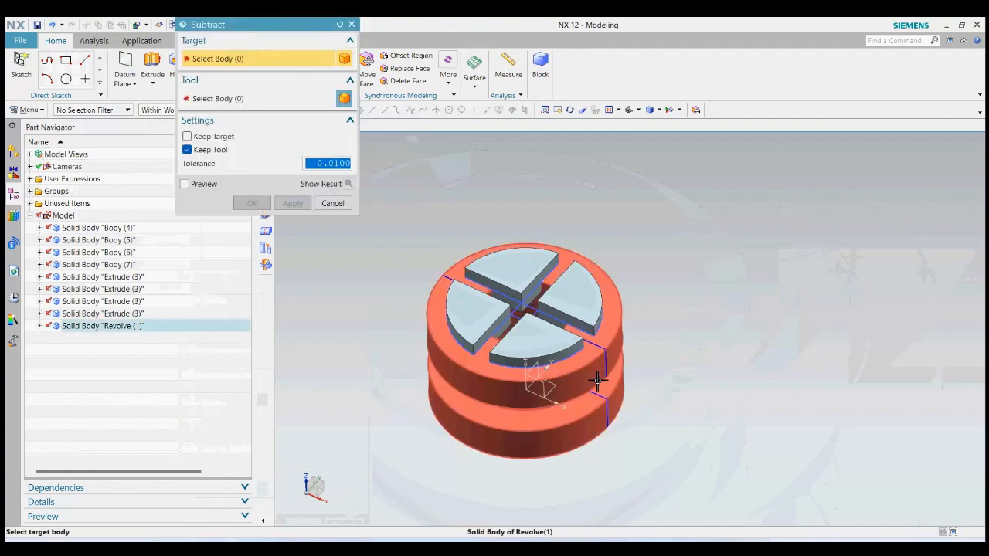
left_click(598, 378)
left_click(537, 341)
left_click(502, 303)
left_click(572, 297)
Add the four mirrored sectors on the bottom face as tools and subtract all eight from the ring without keeping the tools
middle_click_drag(636, 398, 565, 325)
left_click(565, 323)
left_click(576, 378)
left_click(526, 410)
left_click(490, 355)
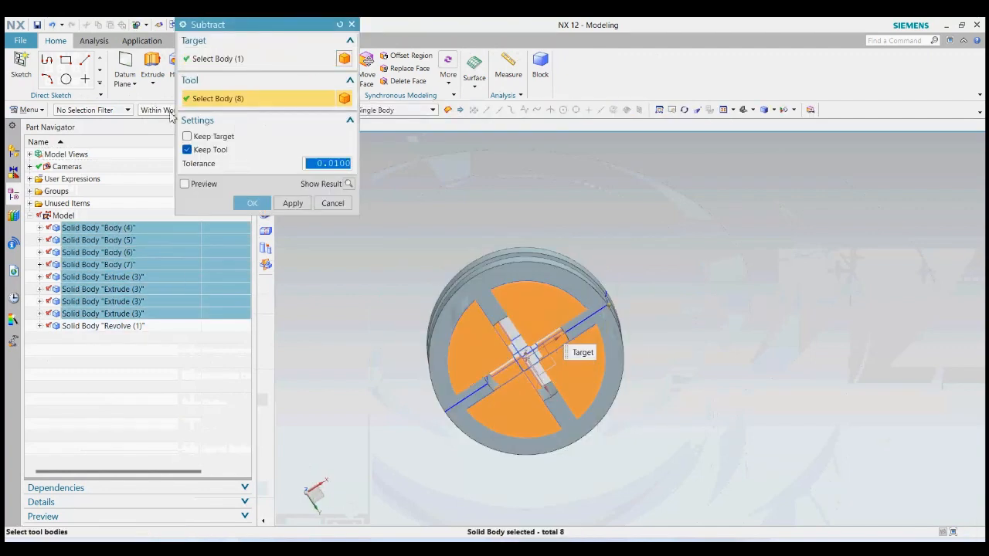
left_click(252, 204)
middle_click_drag(557, 327, 627, 287)
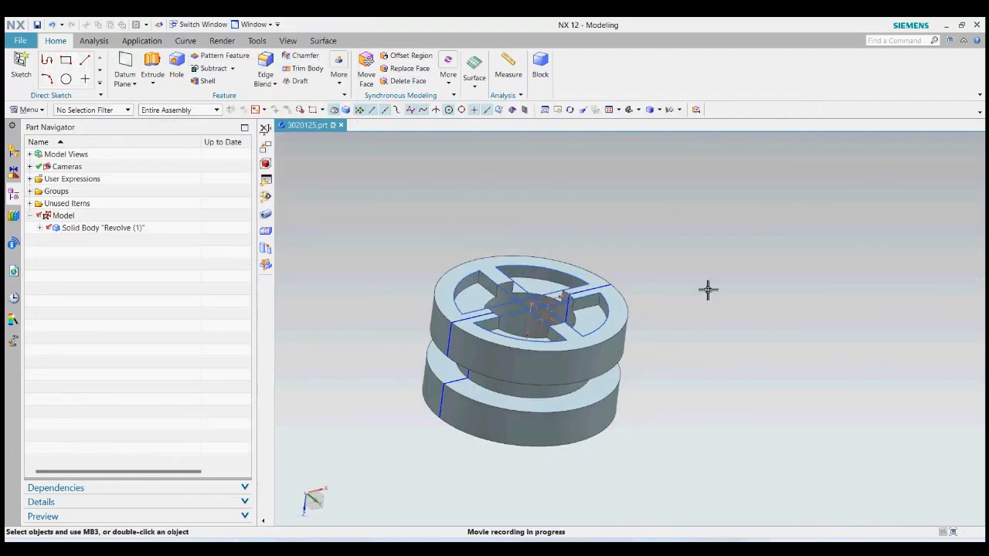
Hide all curves and datum coordinate systems from the model display
right_click(724, 252)
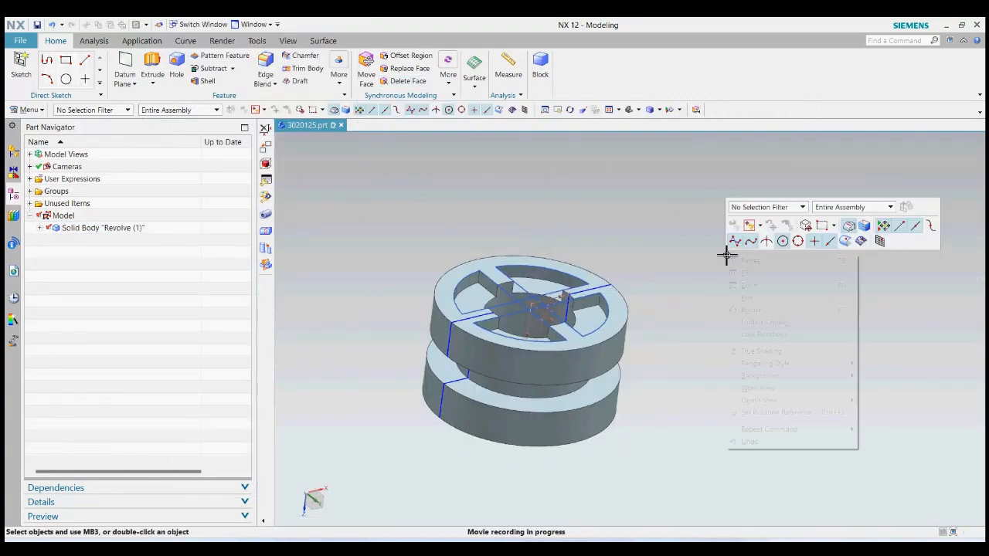
left_click(687, 260)
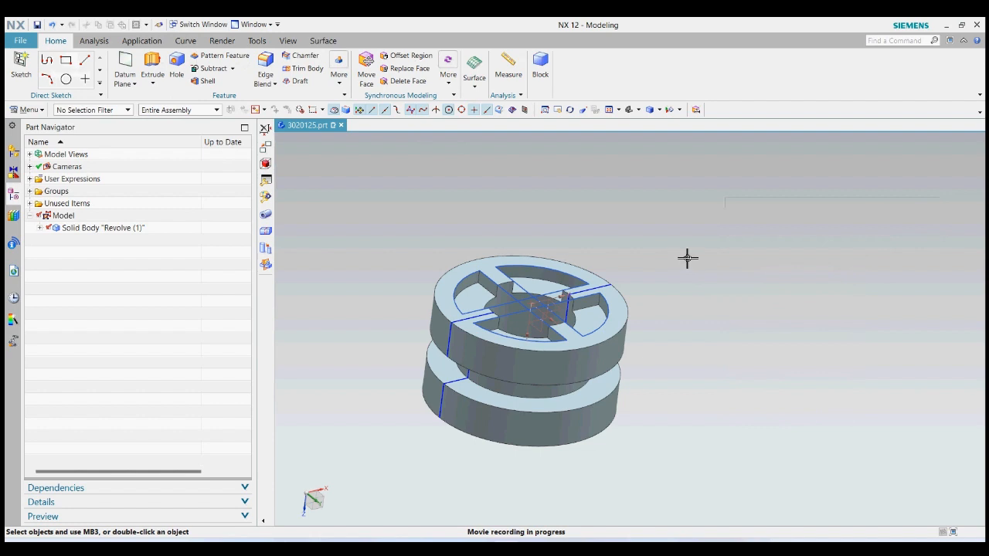
key("ctrl+w")
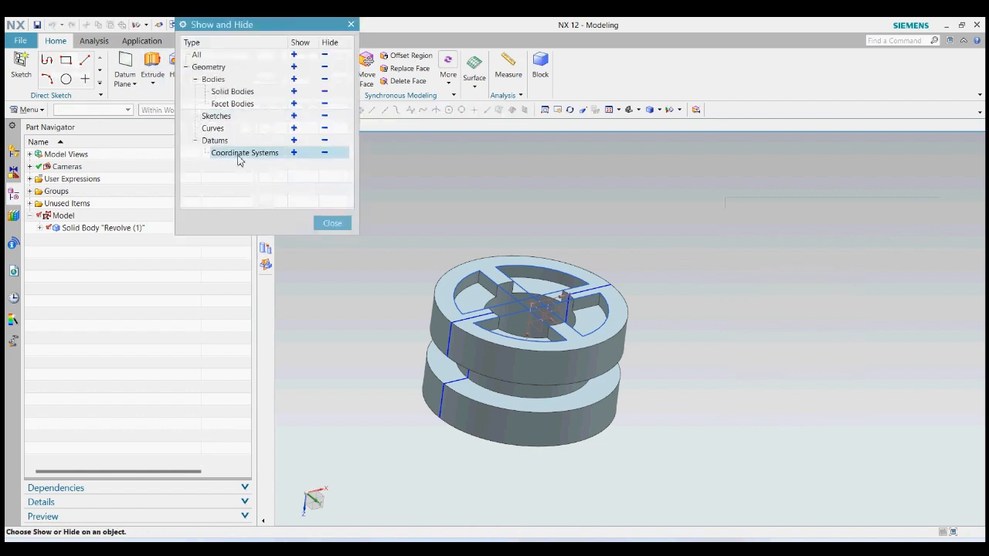
left_click(326, 128)
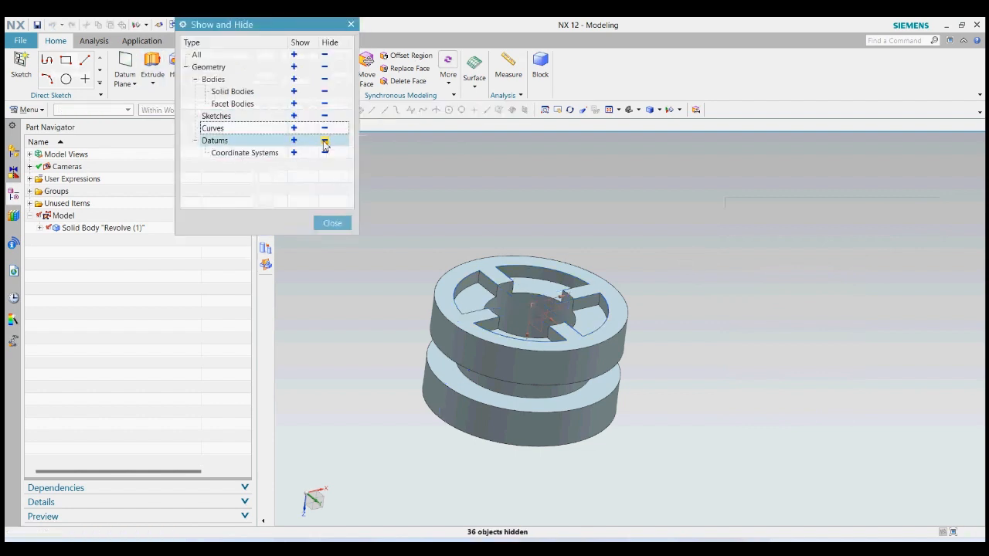
left_click(324, 152)
left_click(332, 223)
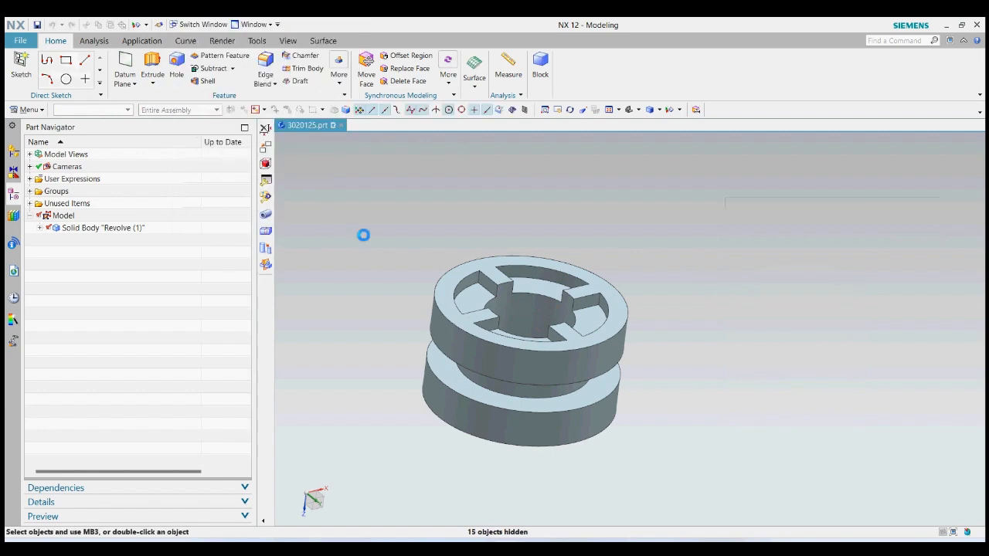
Change the ring body's display color to a muted green from the Neutral palette
mouse_move(364, 234)
middle_mouse_down()
mouse_move(712, 249)
mouse_move(669, 347)
mouse_move(680, 224)
mouse_move(605, 255)
mouse_move(622, 247)
middle_mouse_up()
key("ctrl+j")
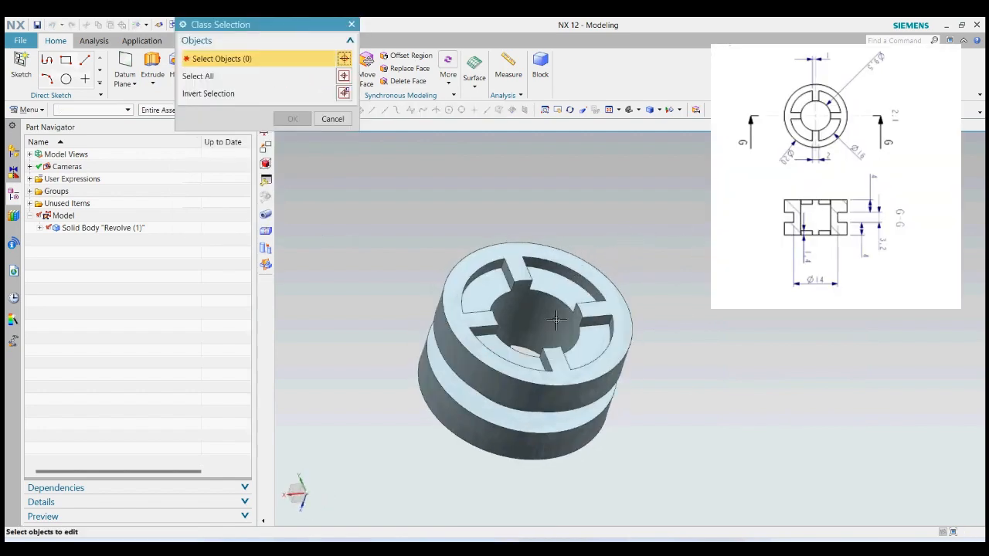
left_click(557, 320)
left_click(278, 120)
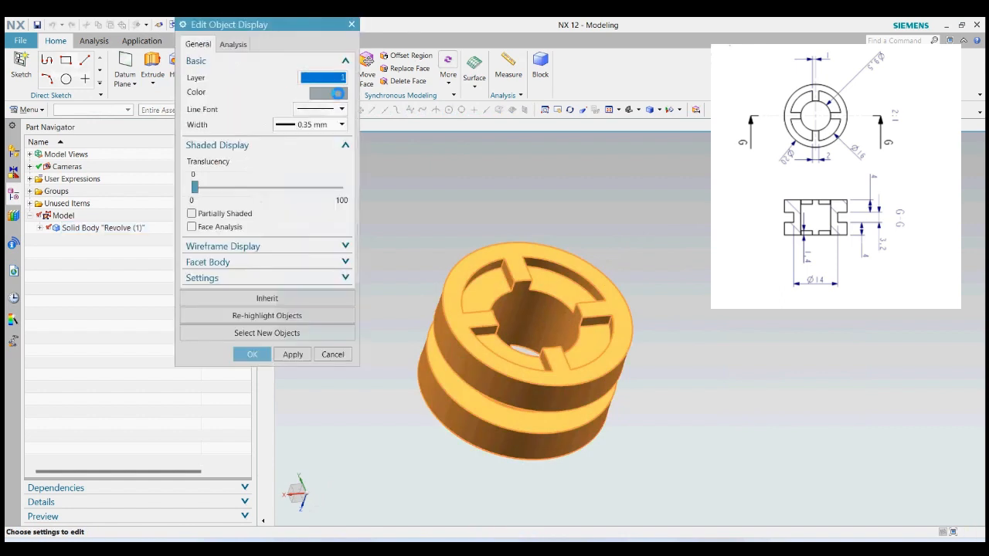
left_click(340, 88)
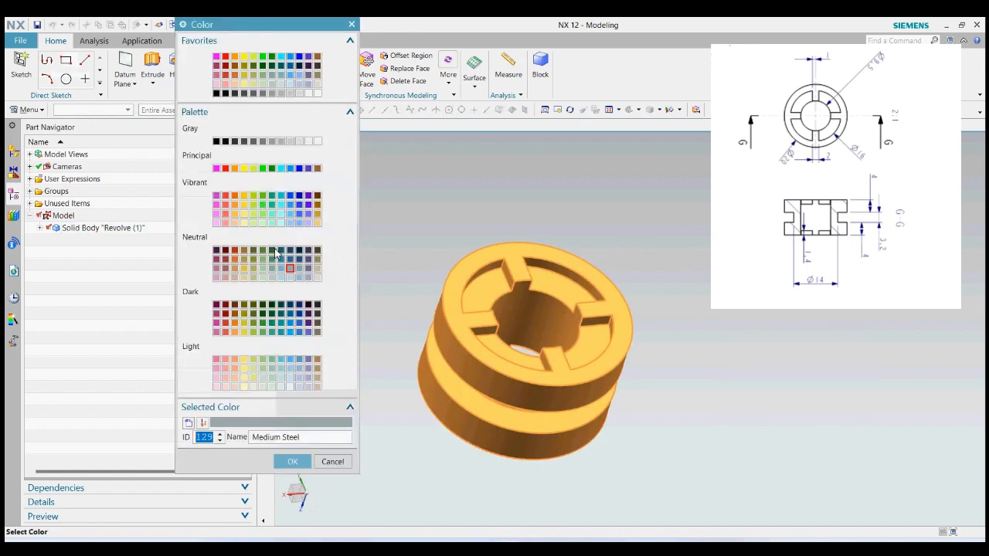
left_click(272, 259)
left_click(292, 462)
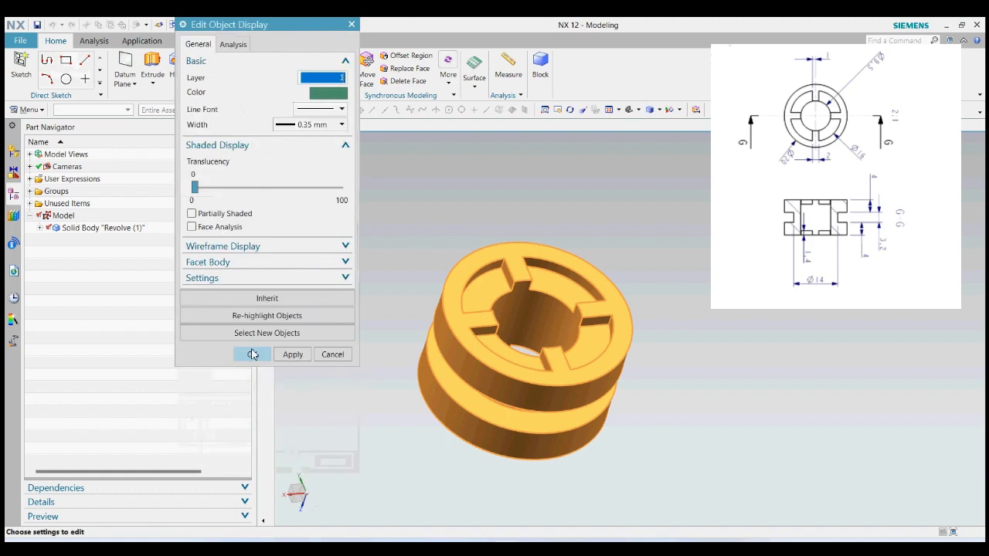
left_click(262, 353)
middle_click_drag(556, 325, 653, 298)
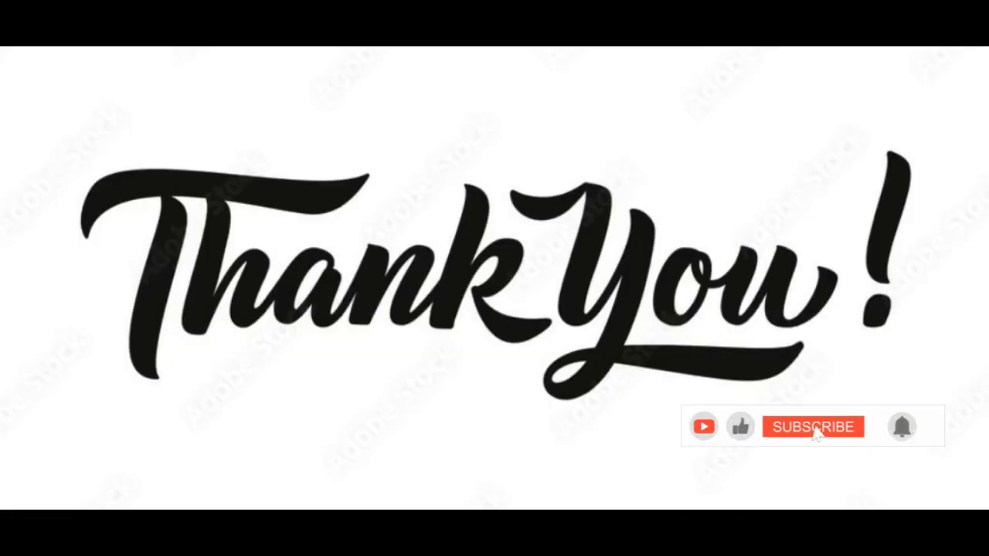